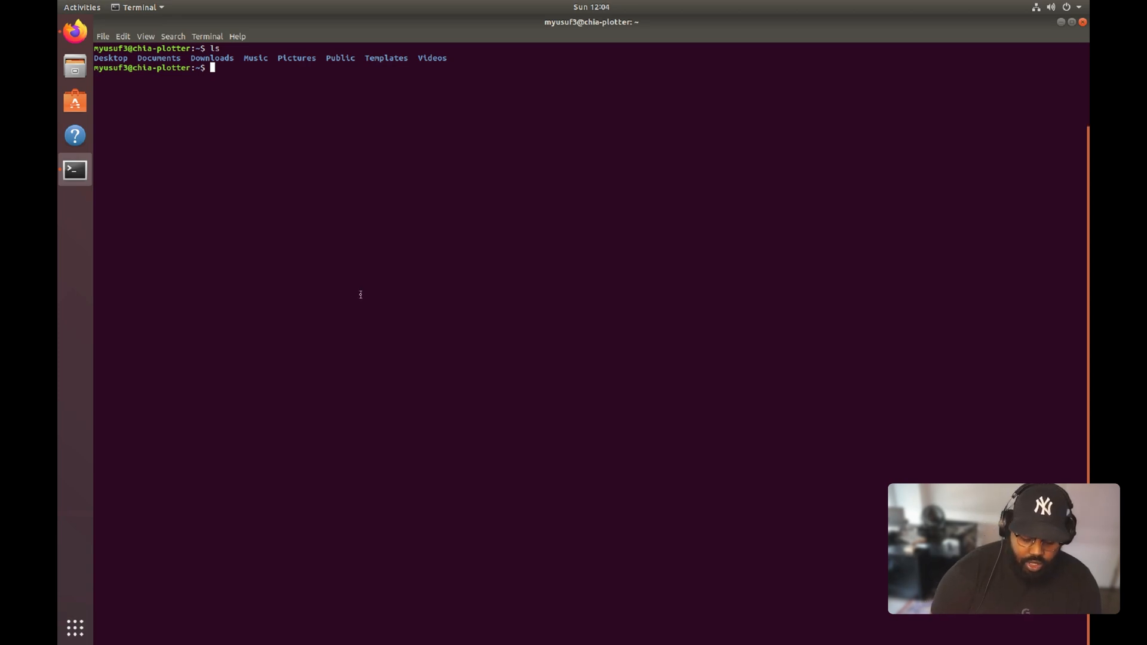
type("ls")
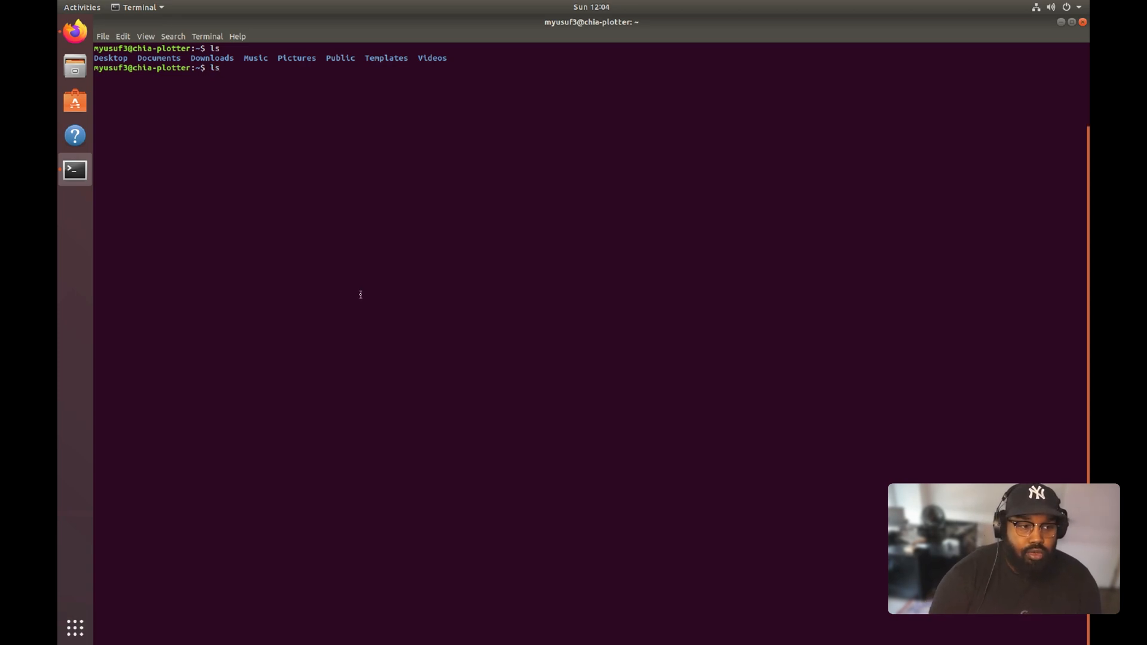
Run ls to list the home directory's folders
key("Return")
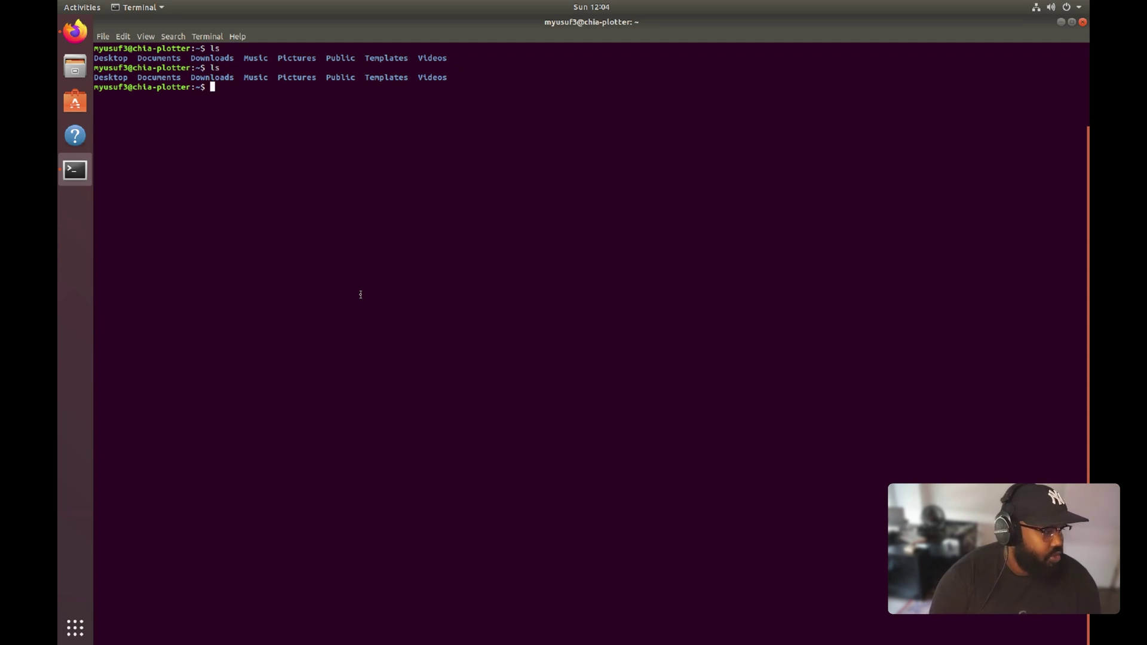
type("usudo apt-")
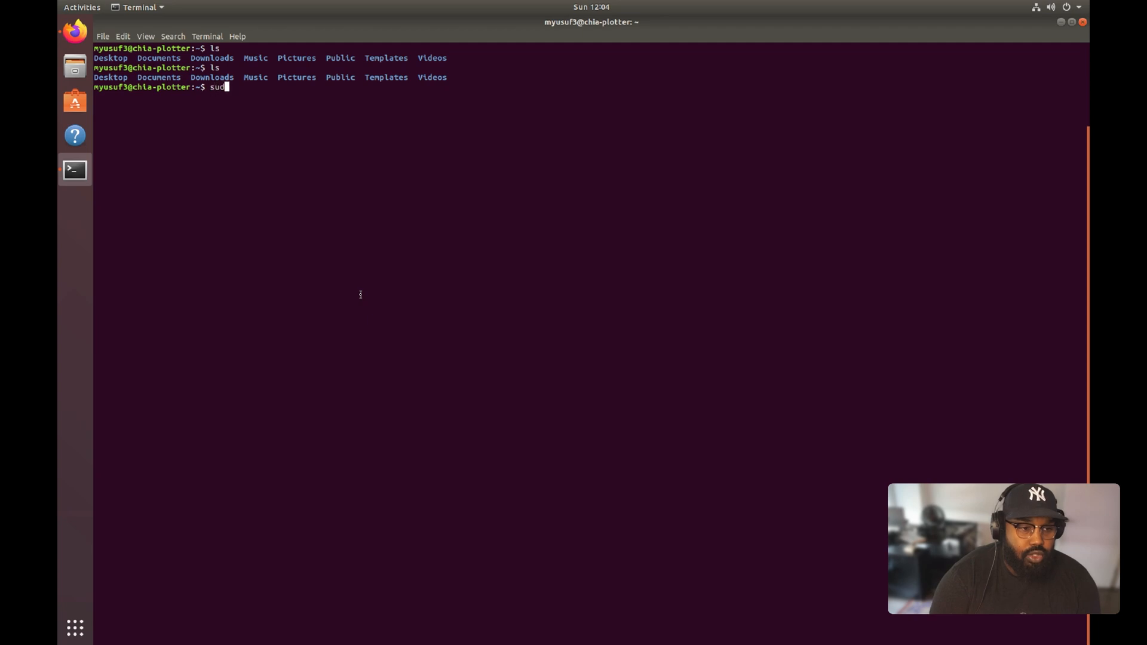
type("update")
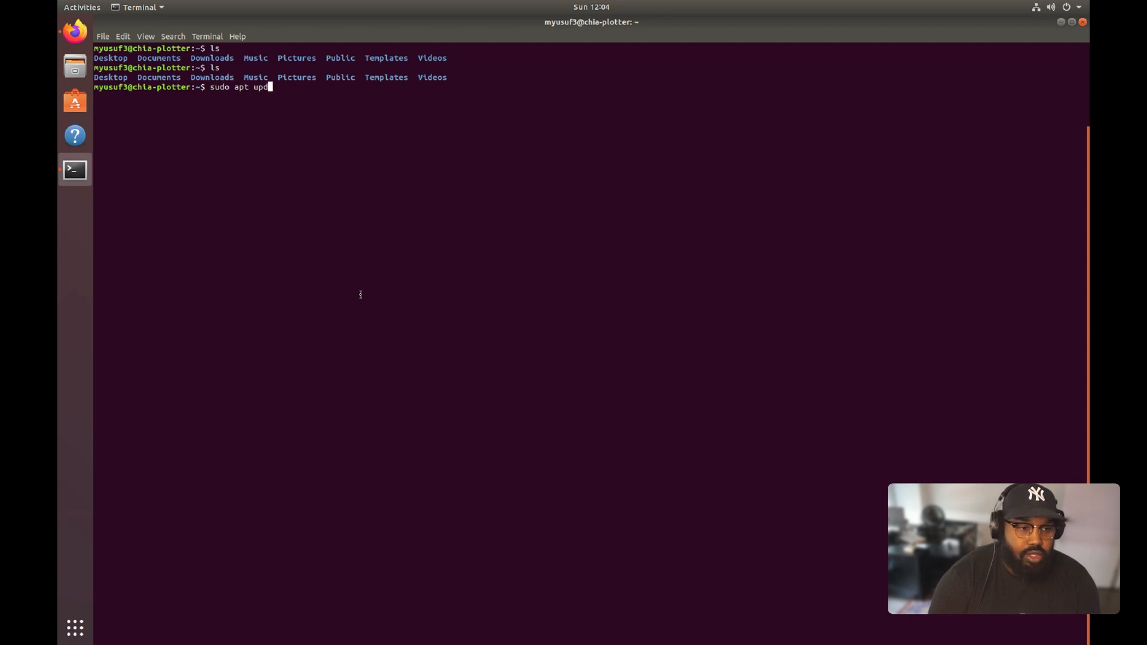
Run sudo apt update with the password, sudo apt upgrade, then sudo apt install git -y
key("Return")
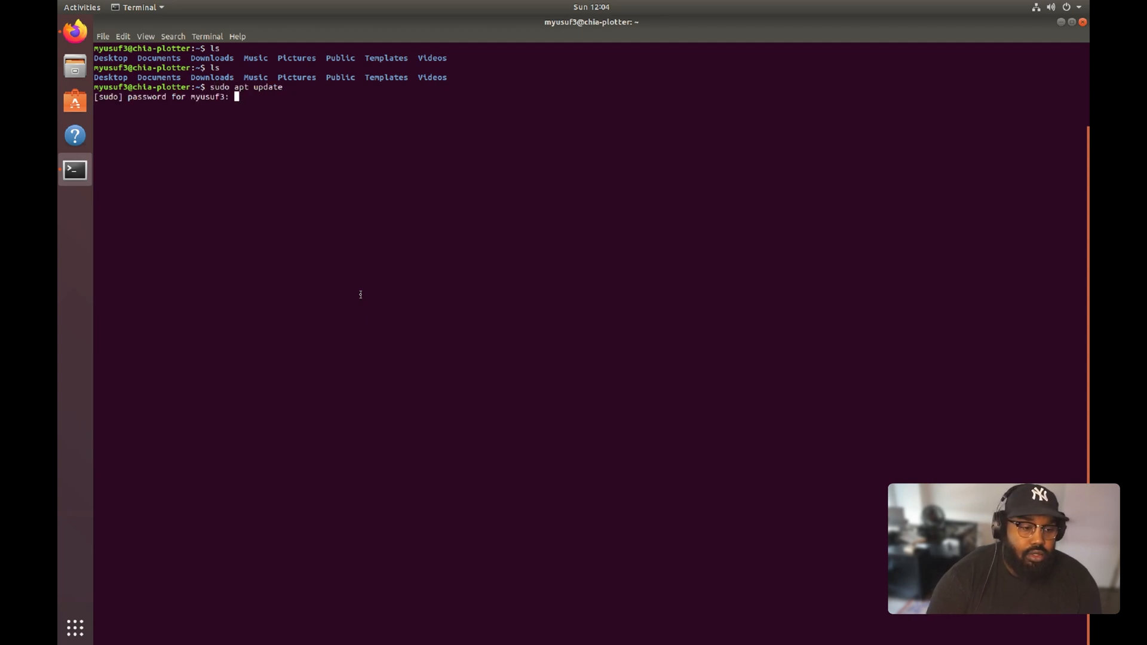
key("Return")
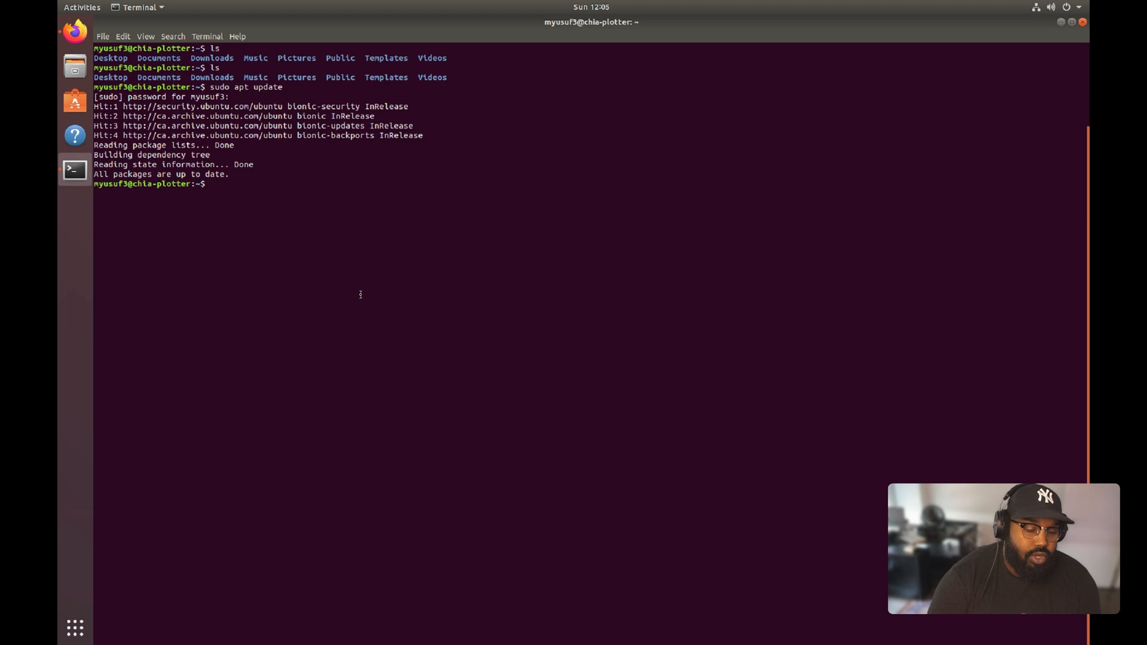
key("Up")
key("BackSpace")
key("BackSpace")
key("BackSpace")
type("gra")
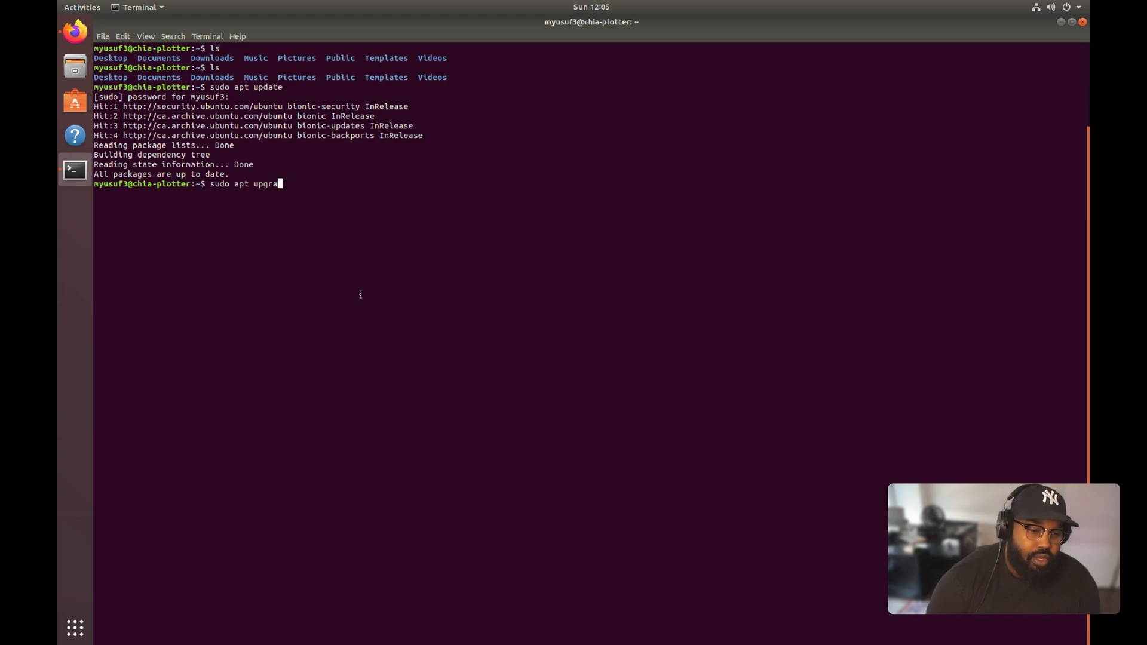
type("de")
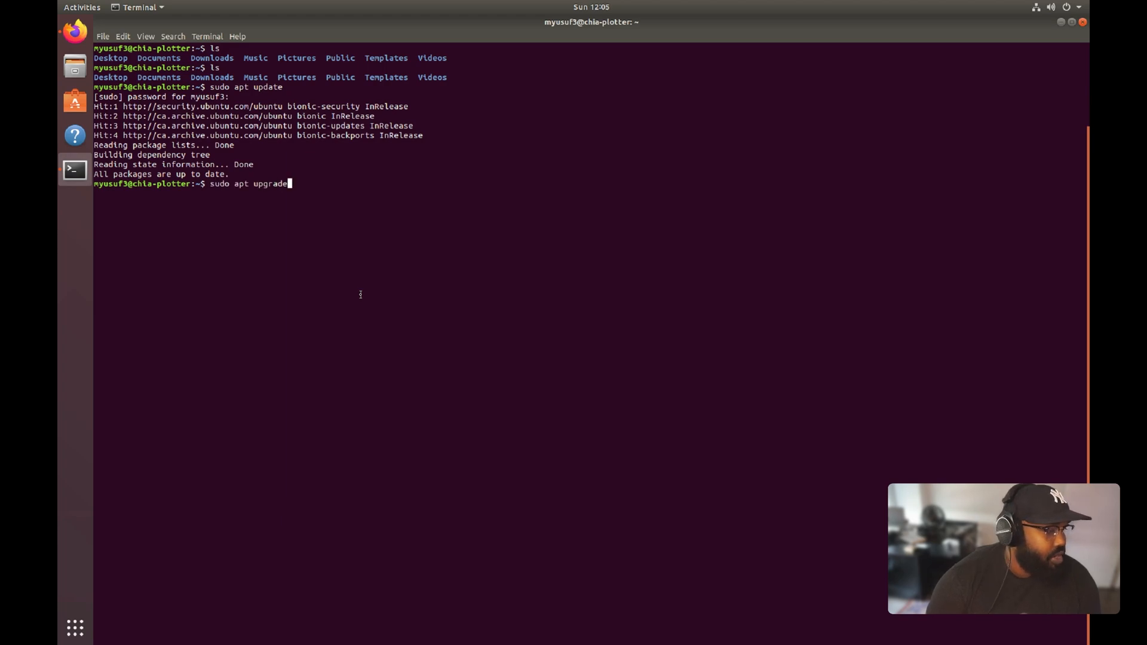
key("Return")
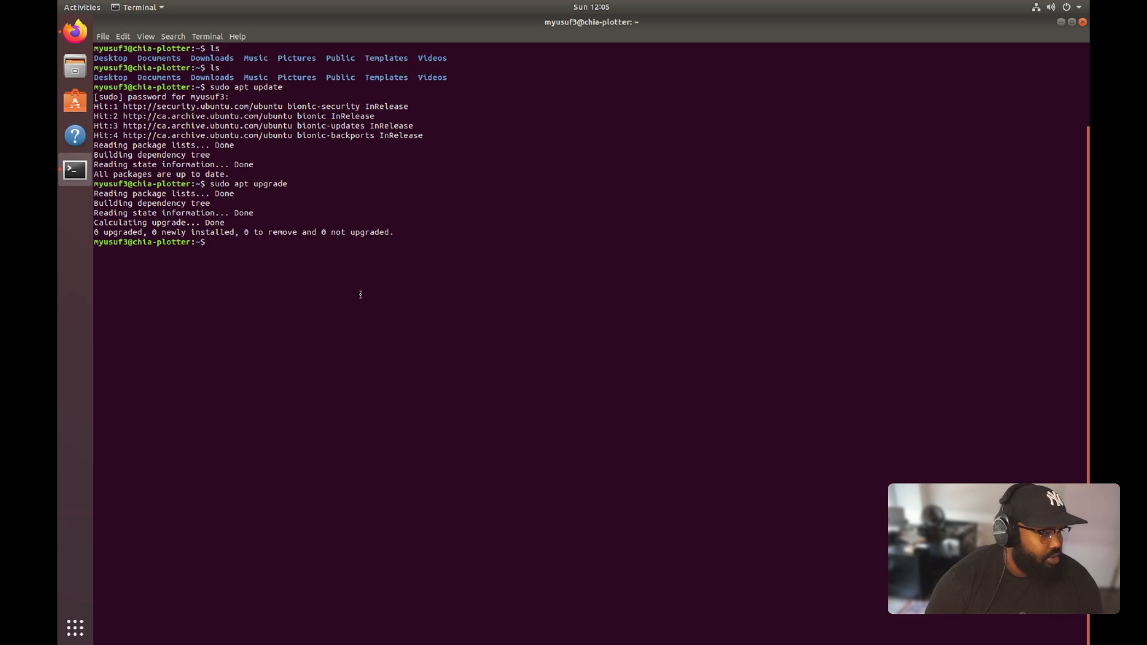
type("sud")
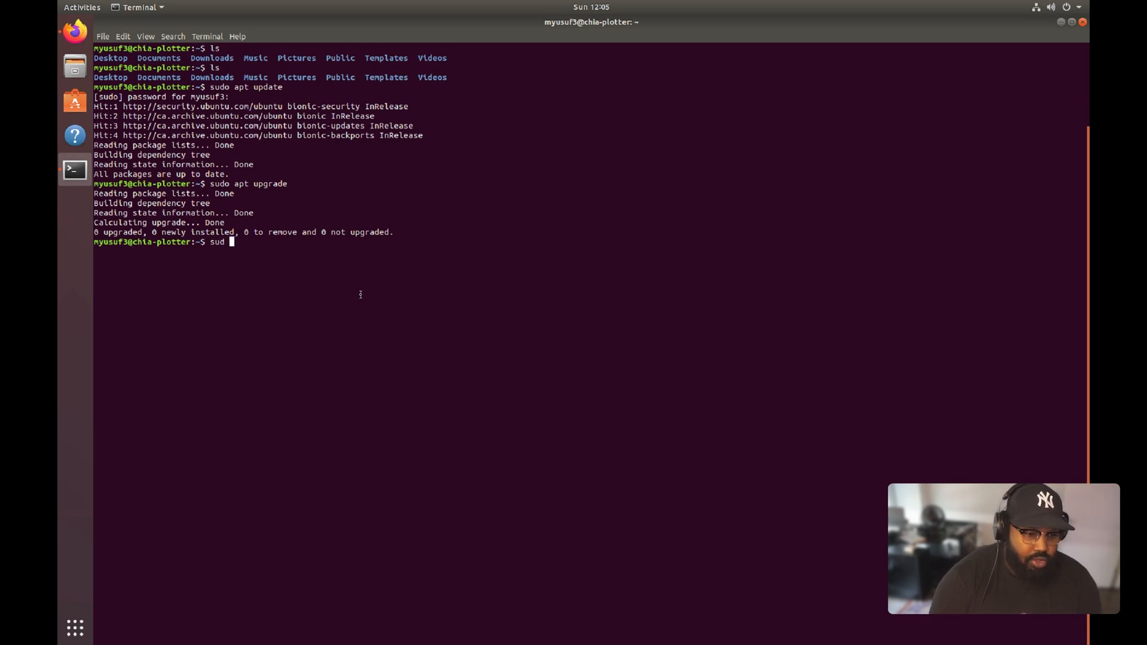
type("o apt install")
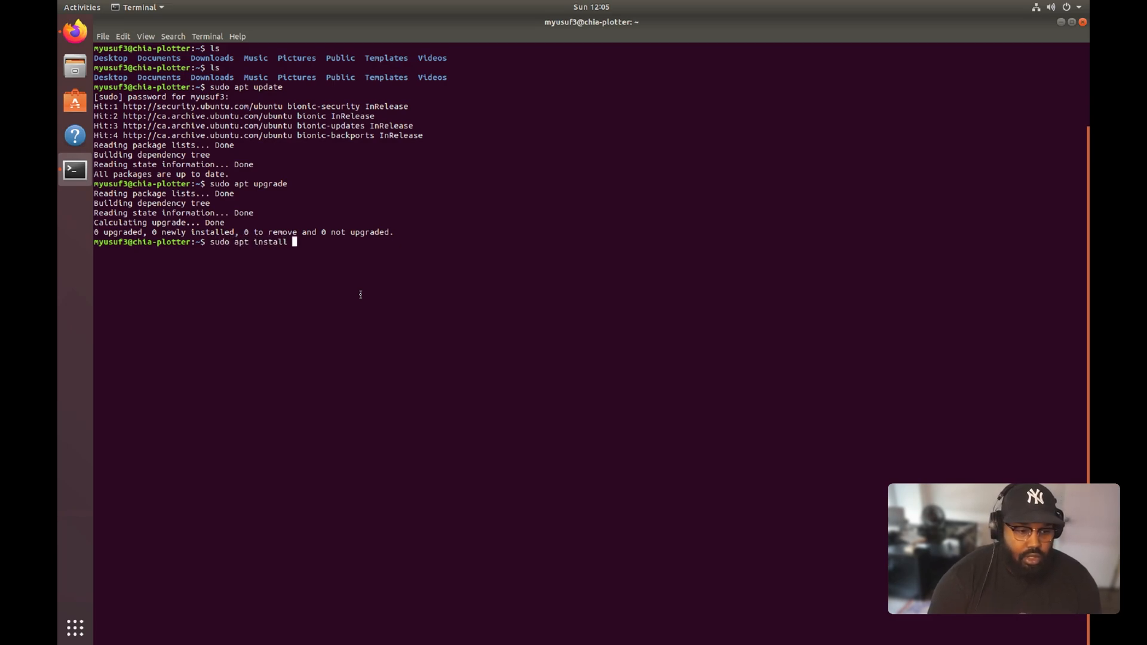
type(" git -y")
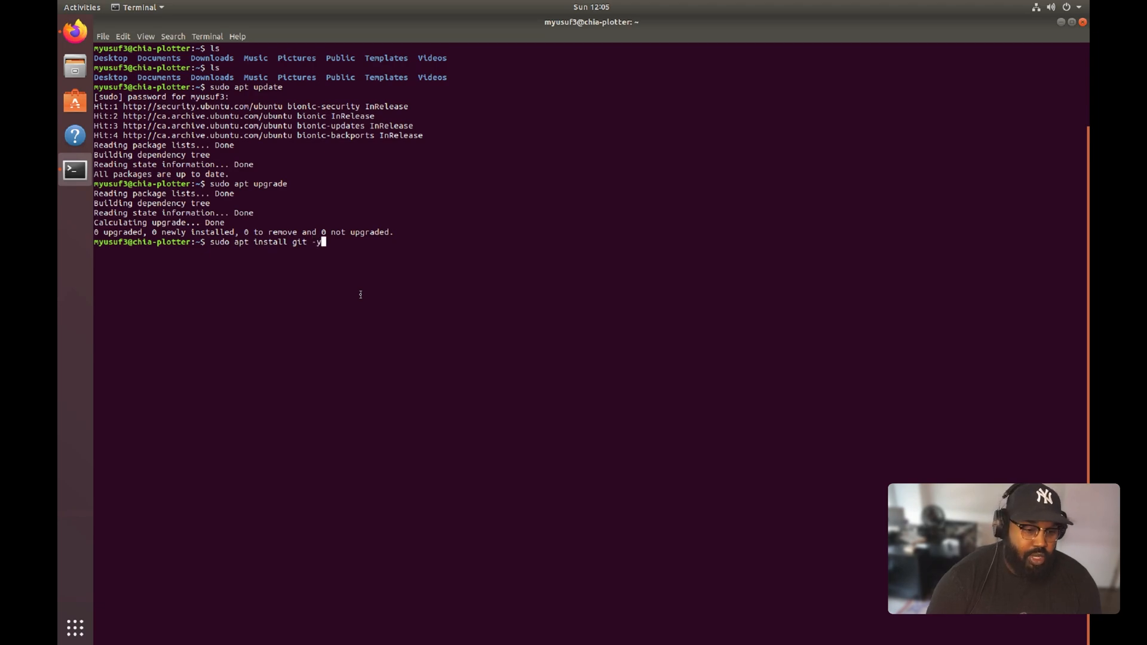
key("Return")
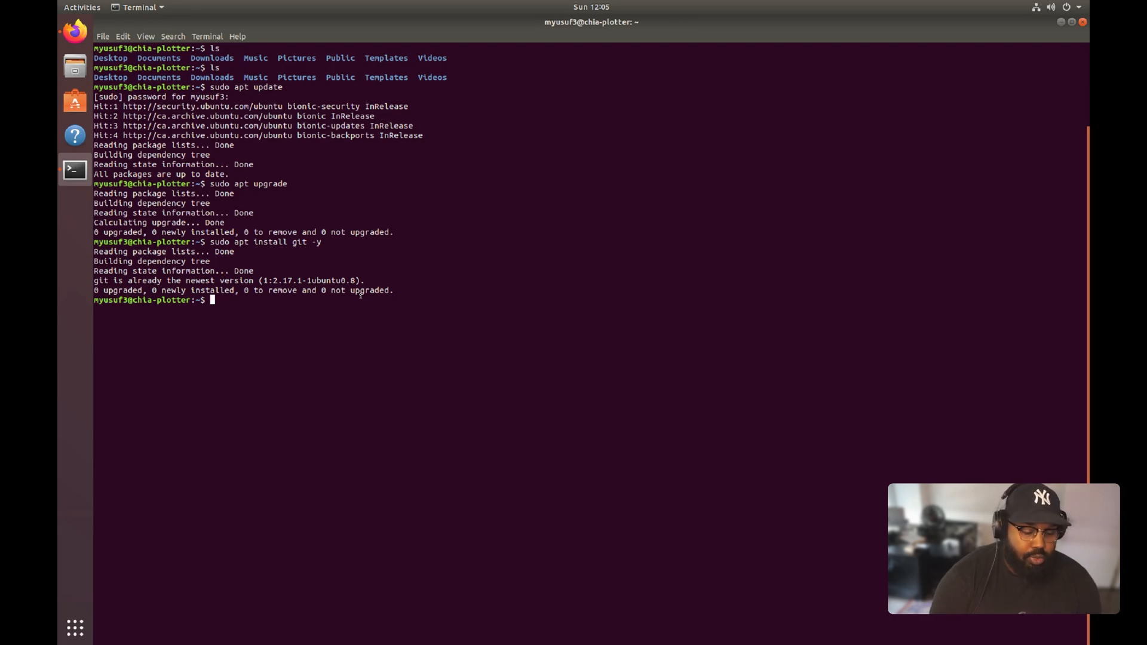
type("git ")
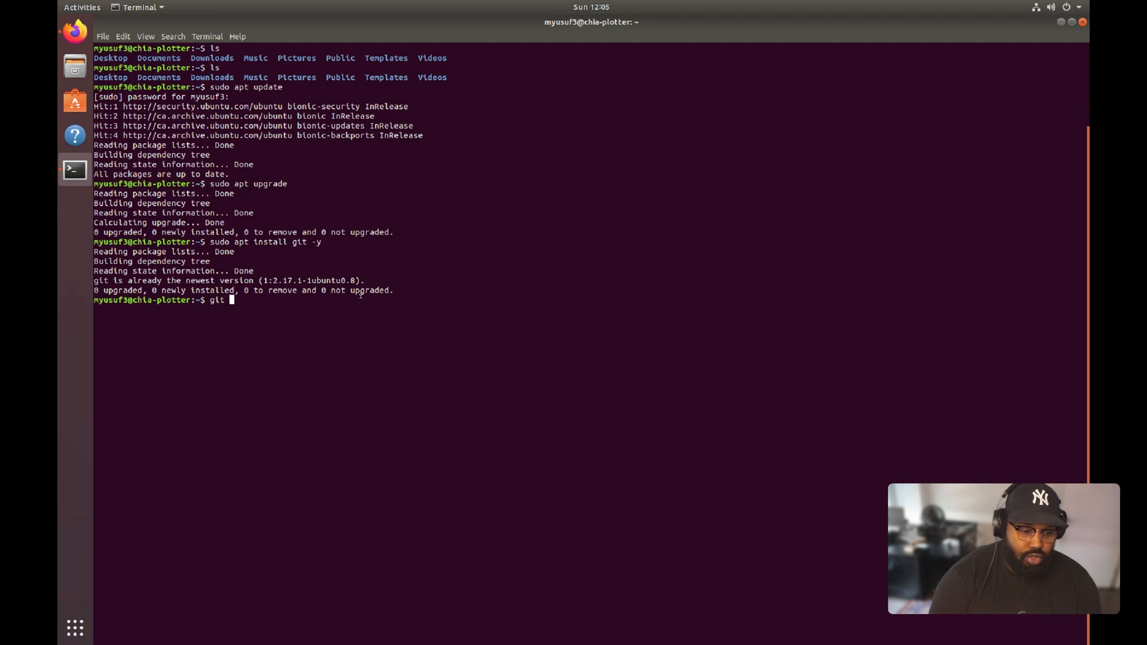
type("clone")
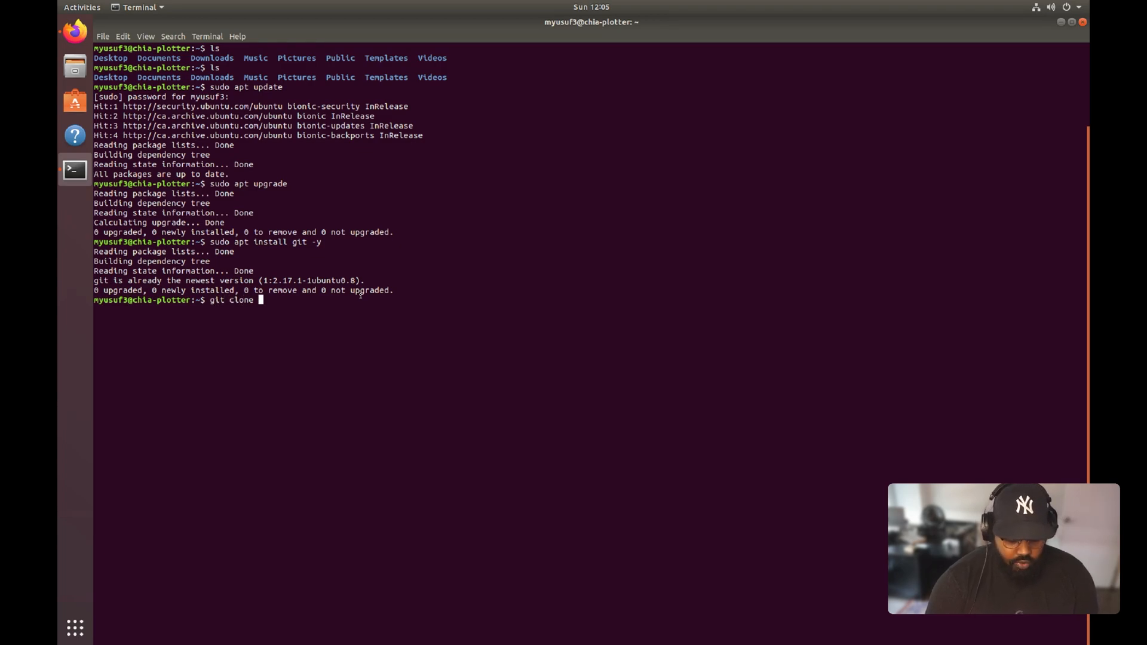
Clone the chia-blockchain repository, install it, and activate its venv with . ./activate
type("https://github.com/Chia-Network/chia-blockchain.git")
key("Return")
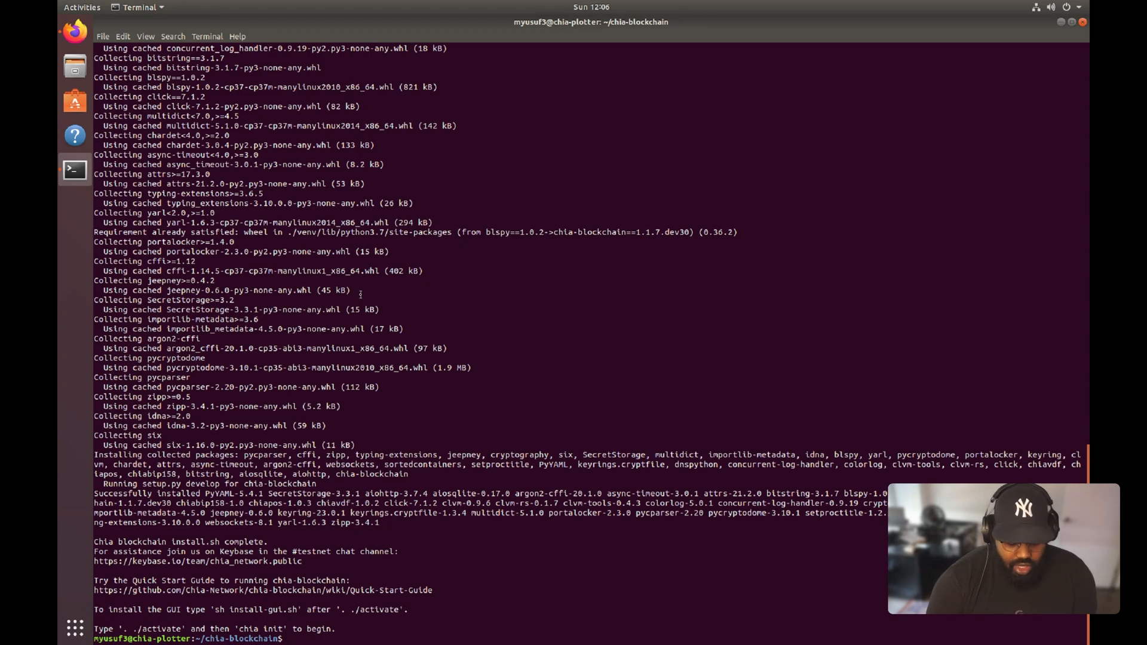
type(". ")
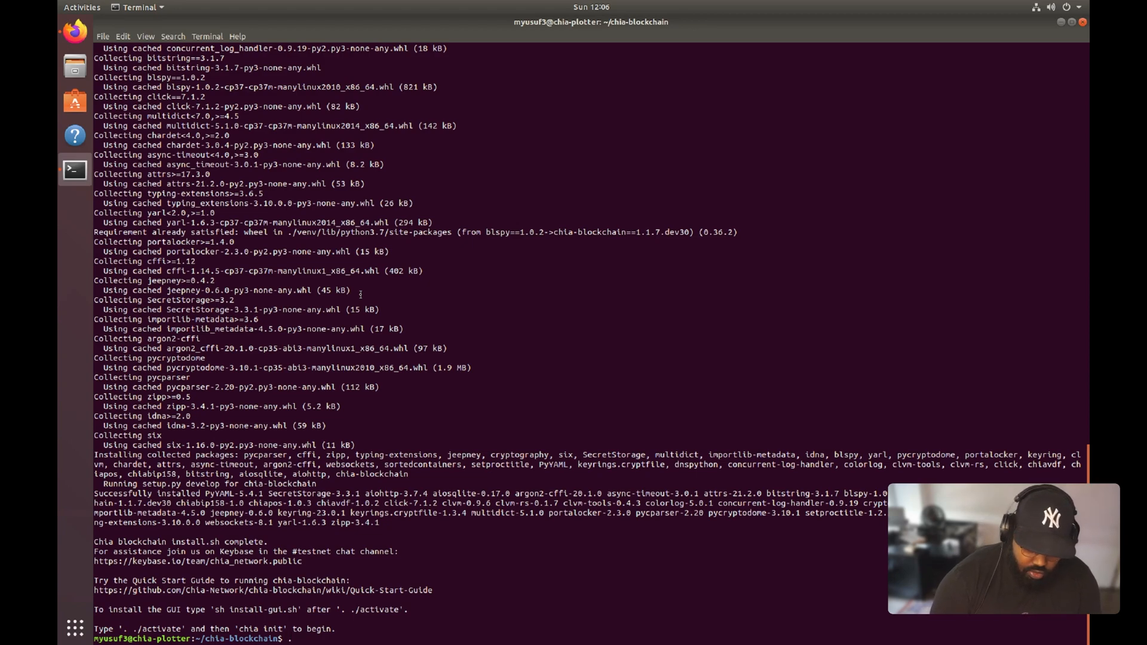
type("./activate")
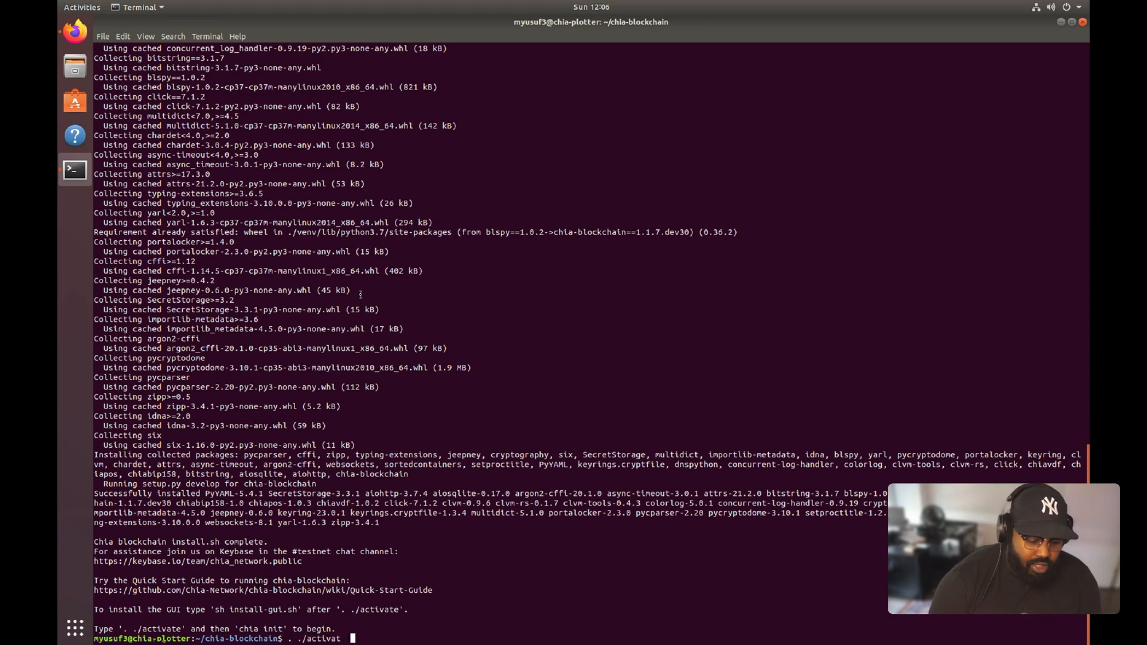
key("Return")
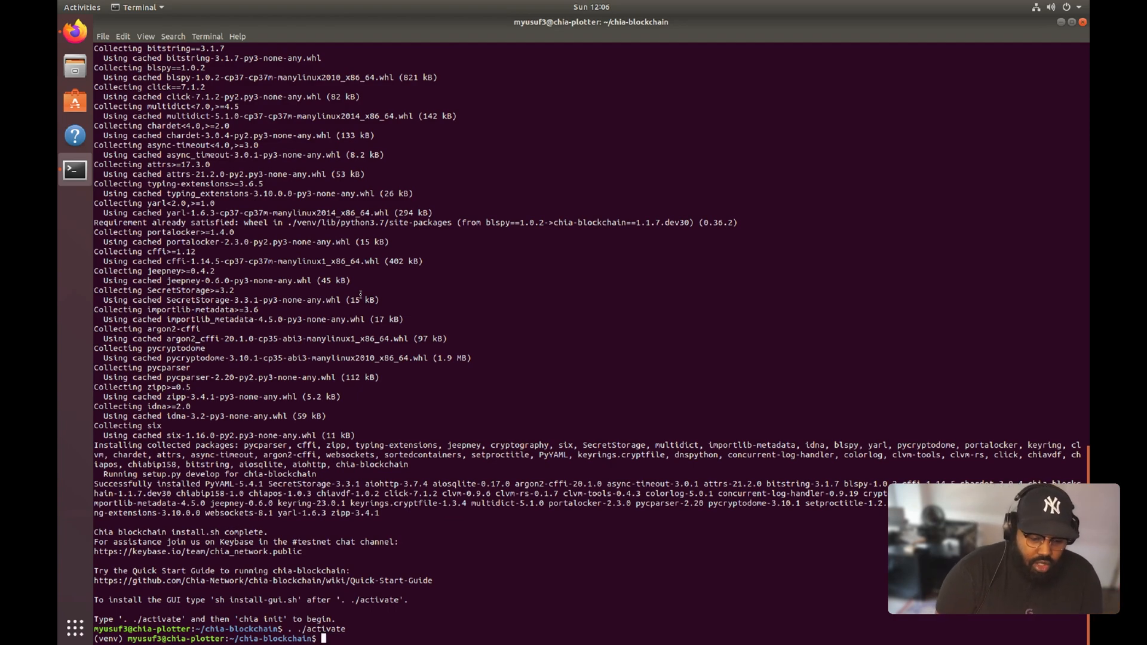
type("clear")
Clear the screen, list chia-blockchain, then enter and list the venv folder
key("Return")
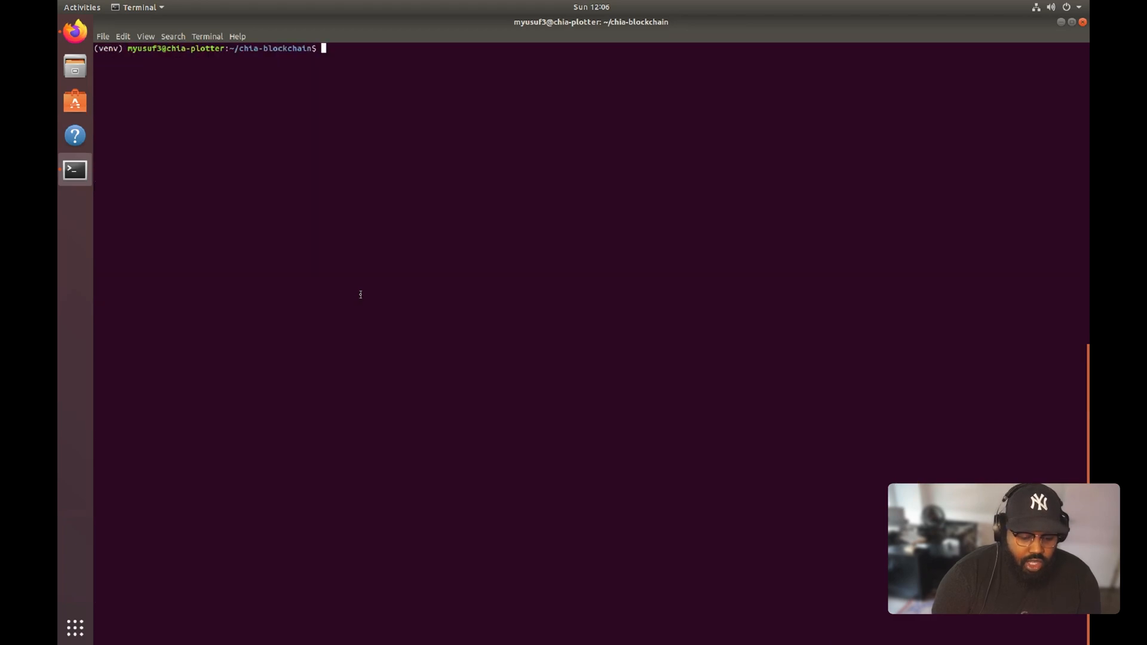
type("ls")
key("Return")
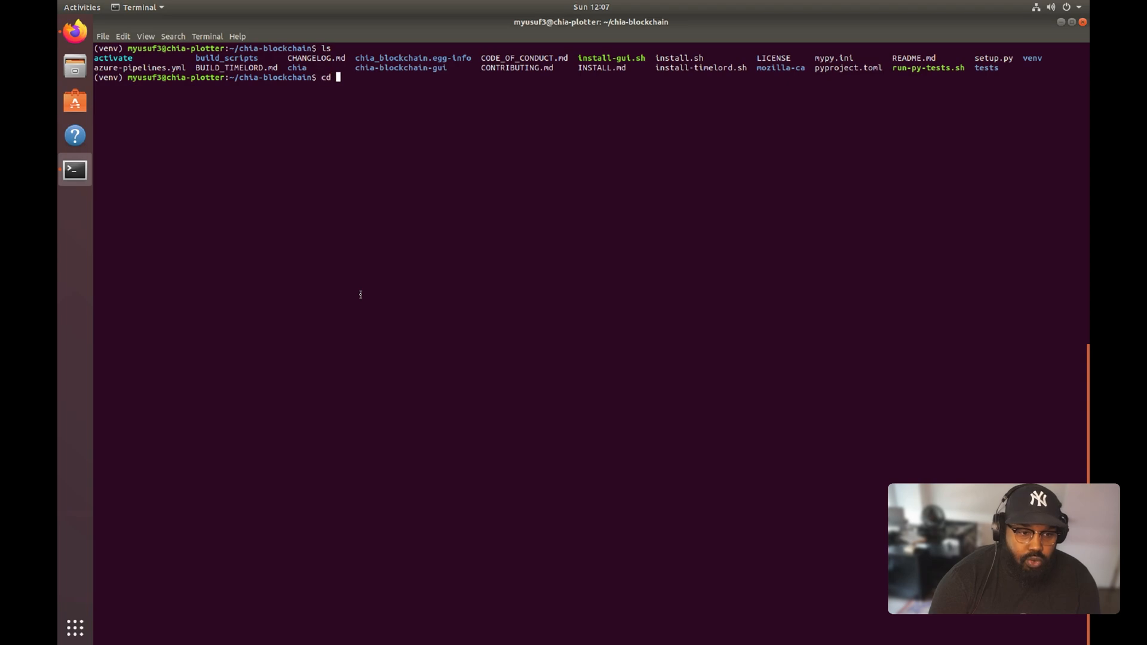
type("cd venv/")
key("Return")
type("ls")
key("Return")
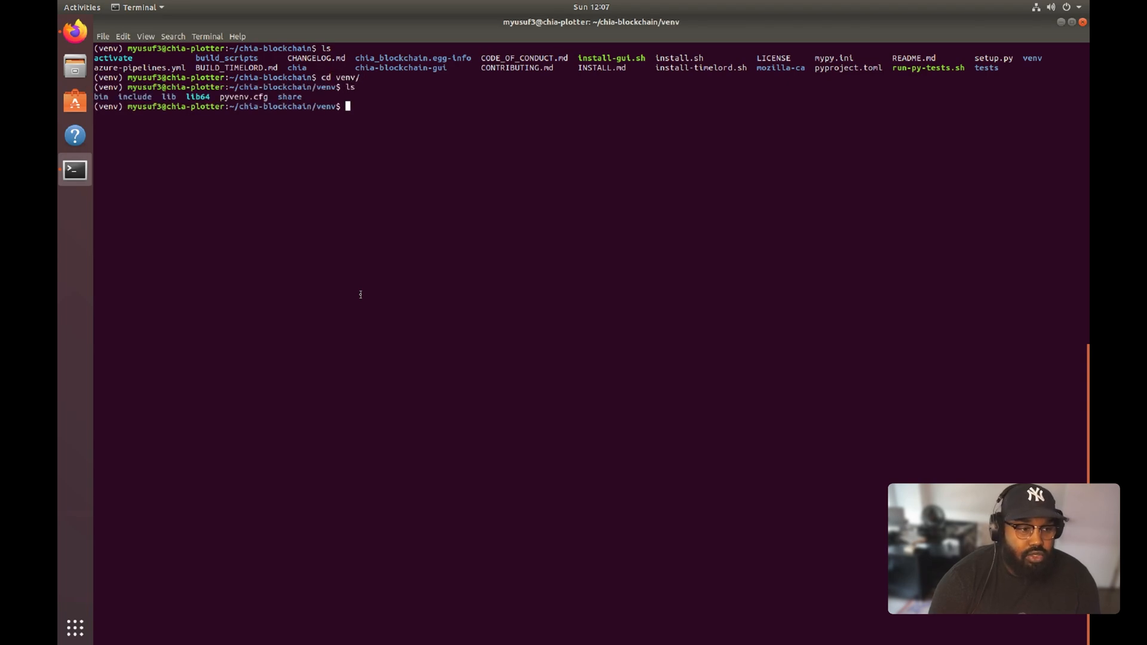
type("cd b")
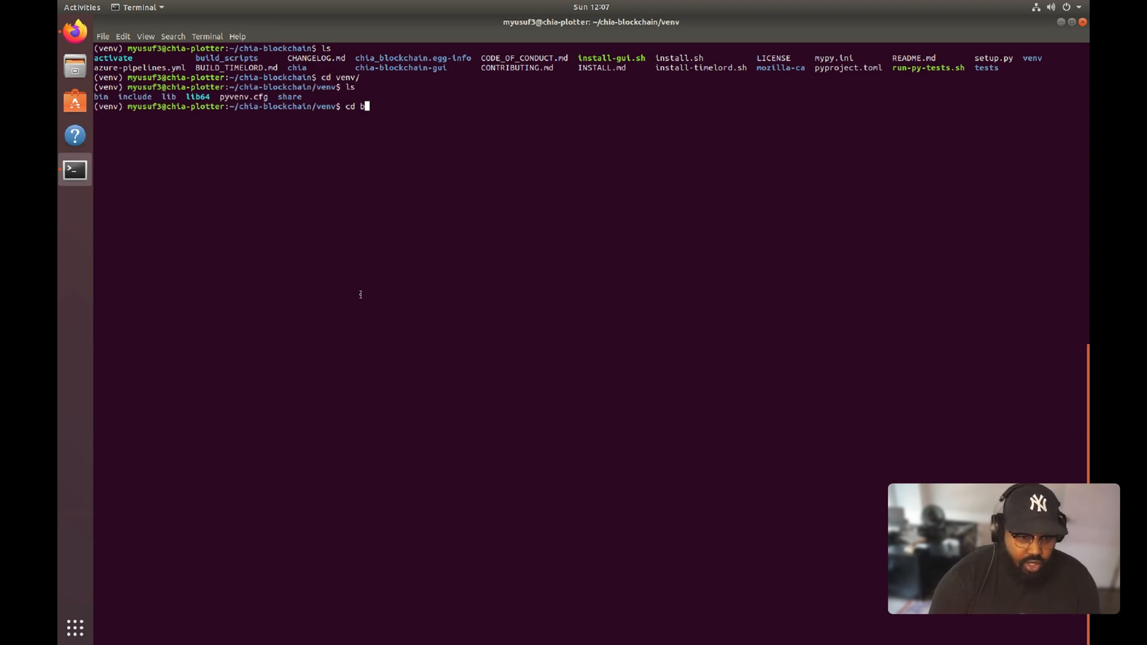
type("in/")
Enter and list venv/bin, then return to ~/chia-blockchain with cd ../../
key("Return")
type("ls")
key("Return")
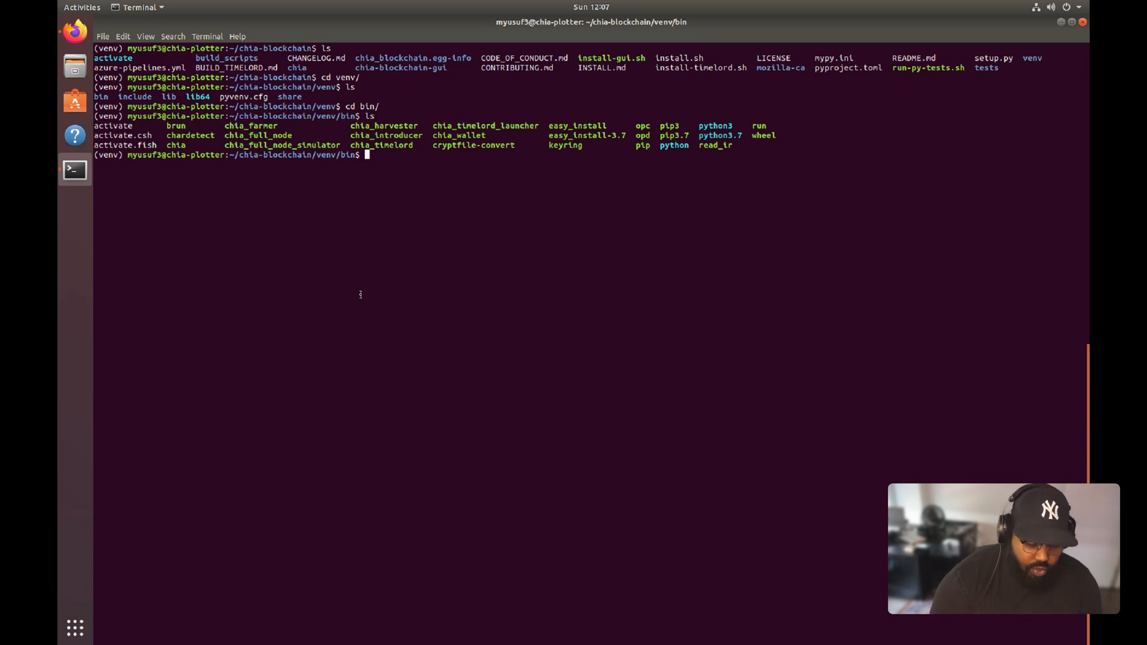
type("cd ../../")
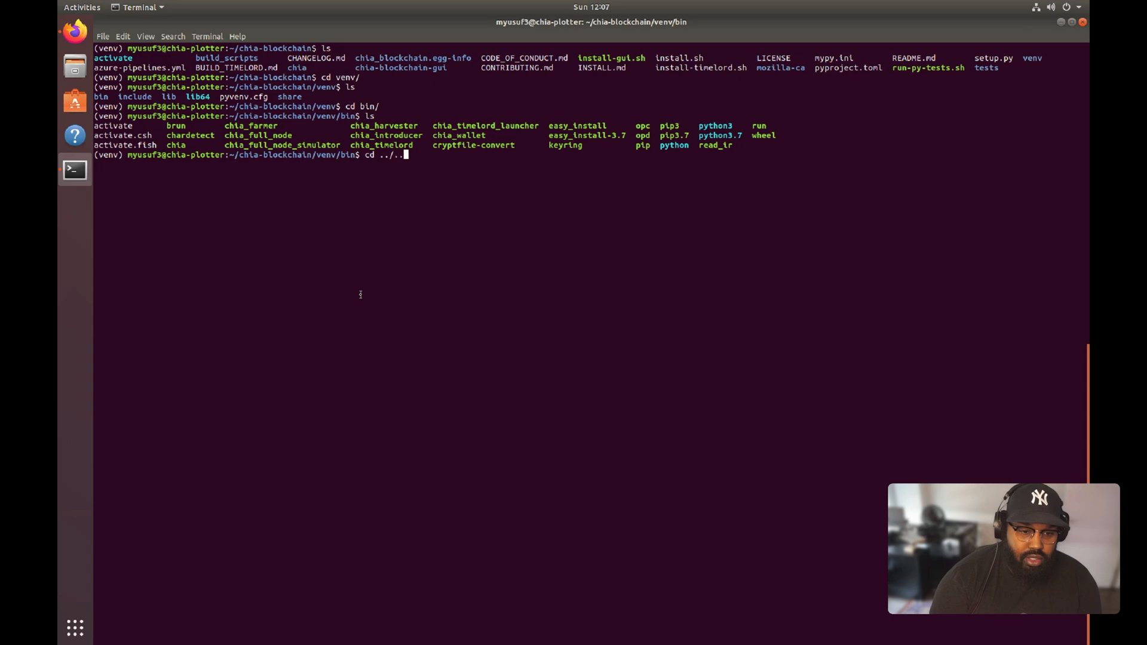
key("Return")
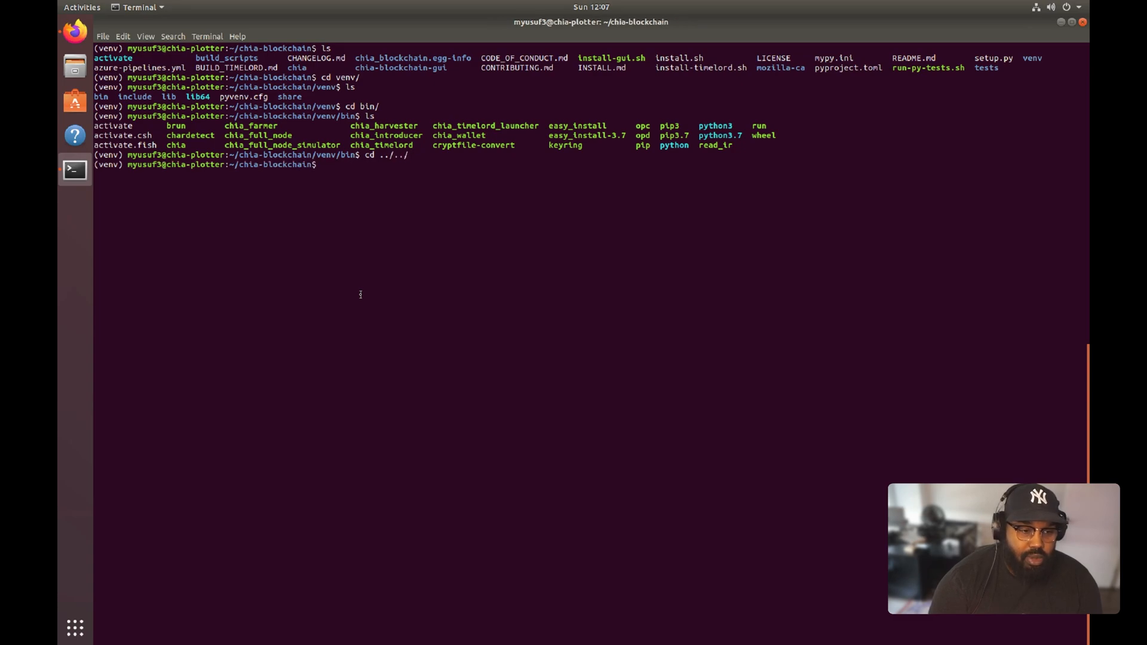
type("chia")
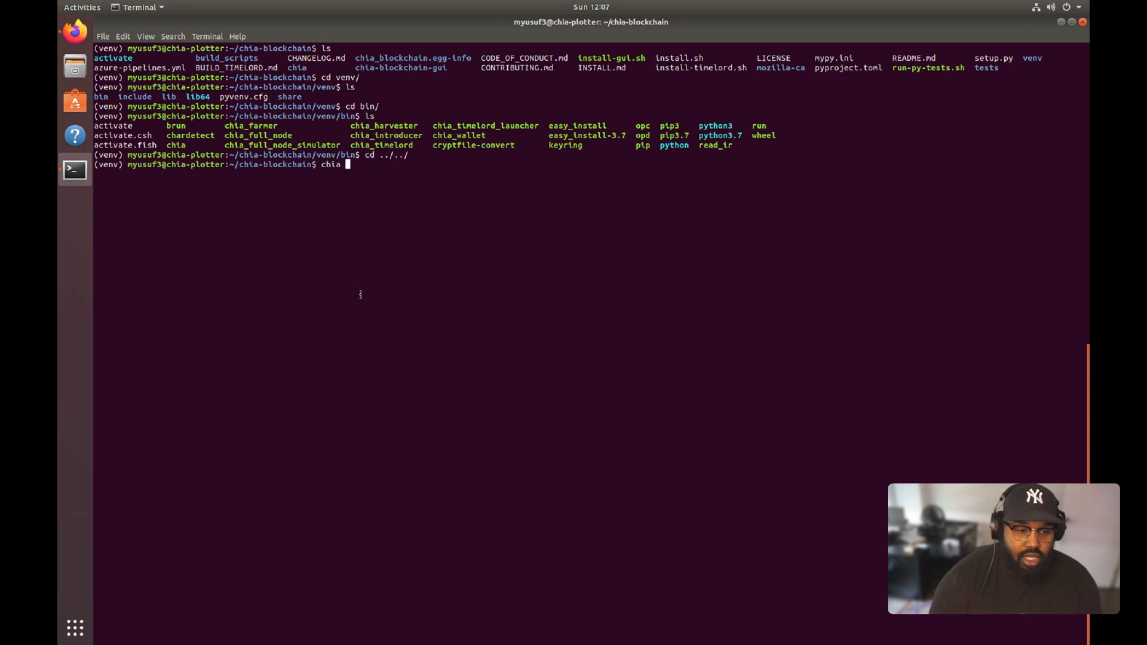
type(" -help")
Show chia's help, correcting the option down to chia -h
key("Return")
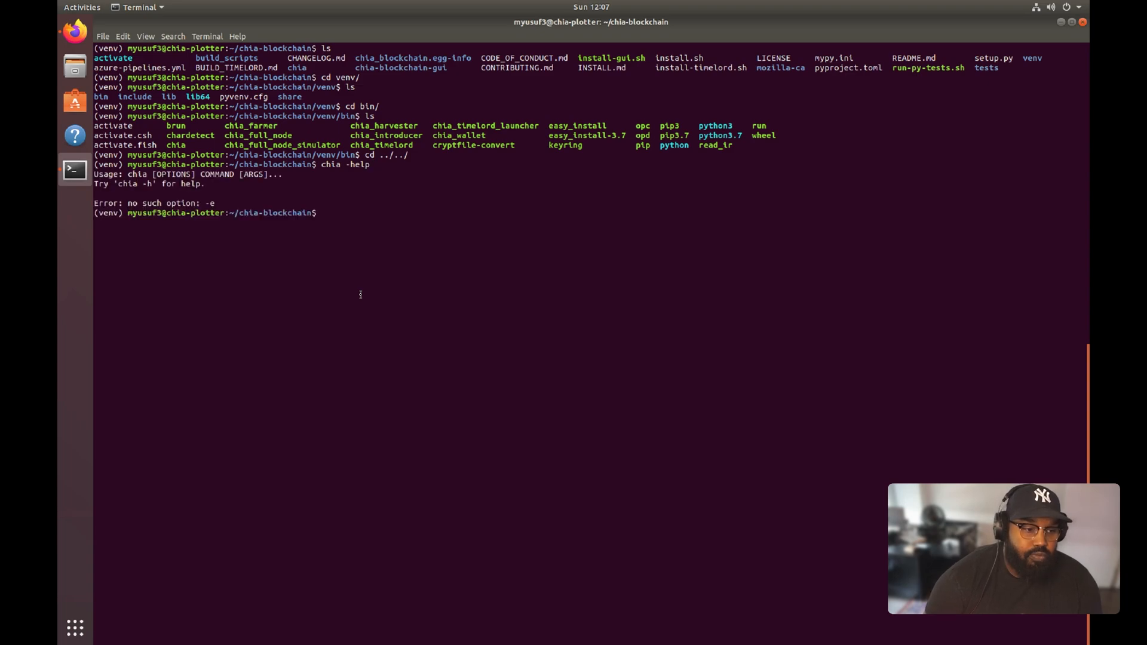
key("Up")
key("BackSpace")
key("BackSpace")
type("lp")
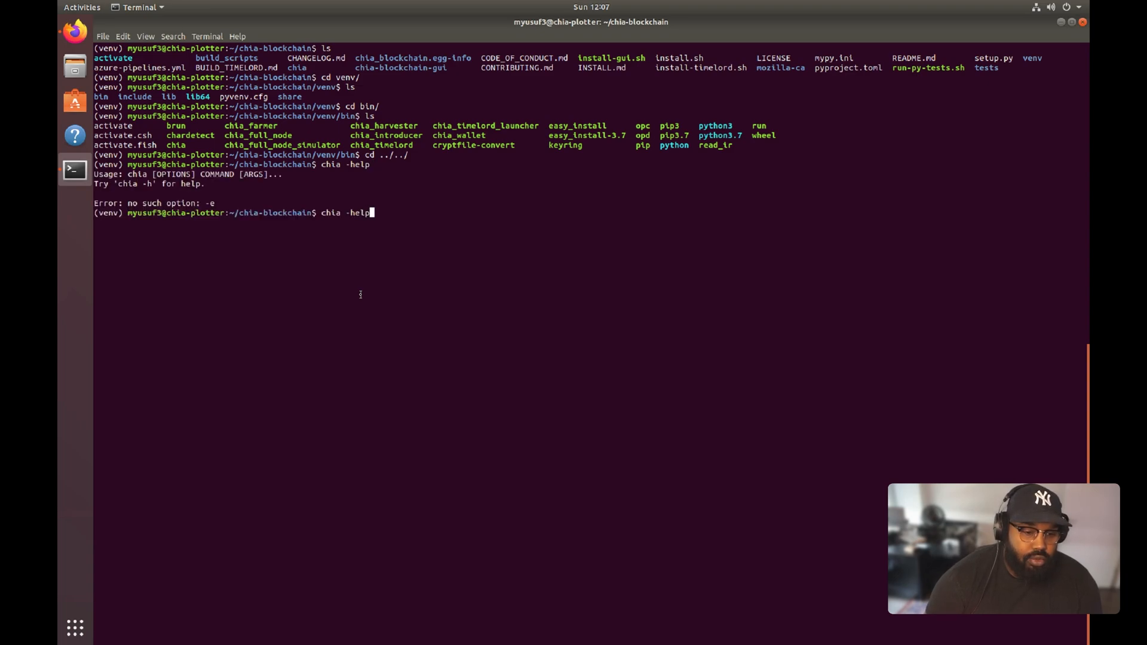
key("BackSpace")
key("BackSpace")
key("BackSpace")
key("Return")
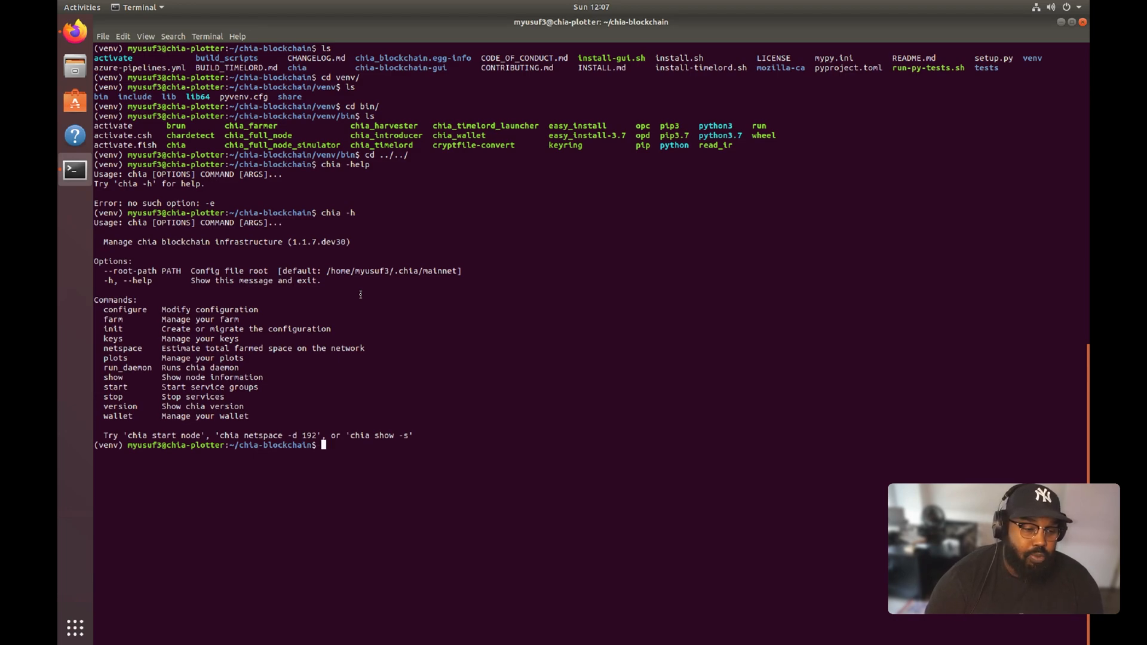
type("deactriva")
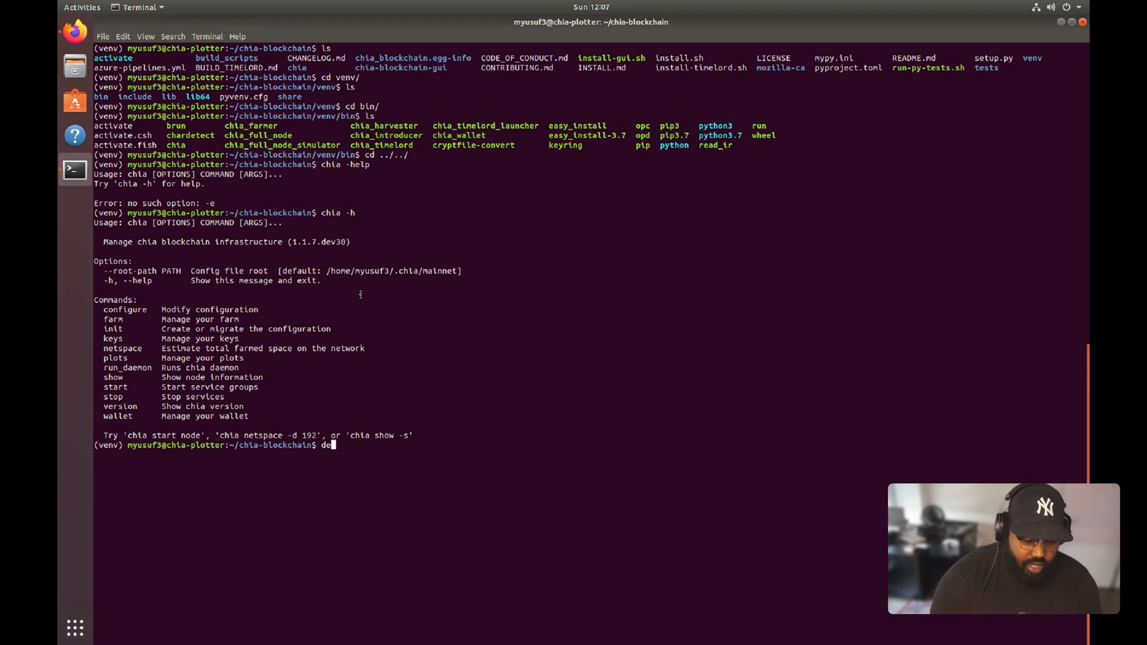
Deactivate the venv, confirm chia -h fails outside it, then source ./activate again
key("BackSpace")
key("BackSpace")
key("BackSpace")
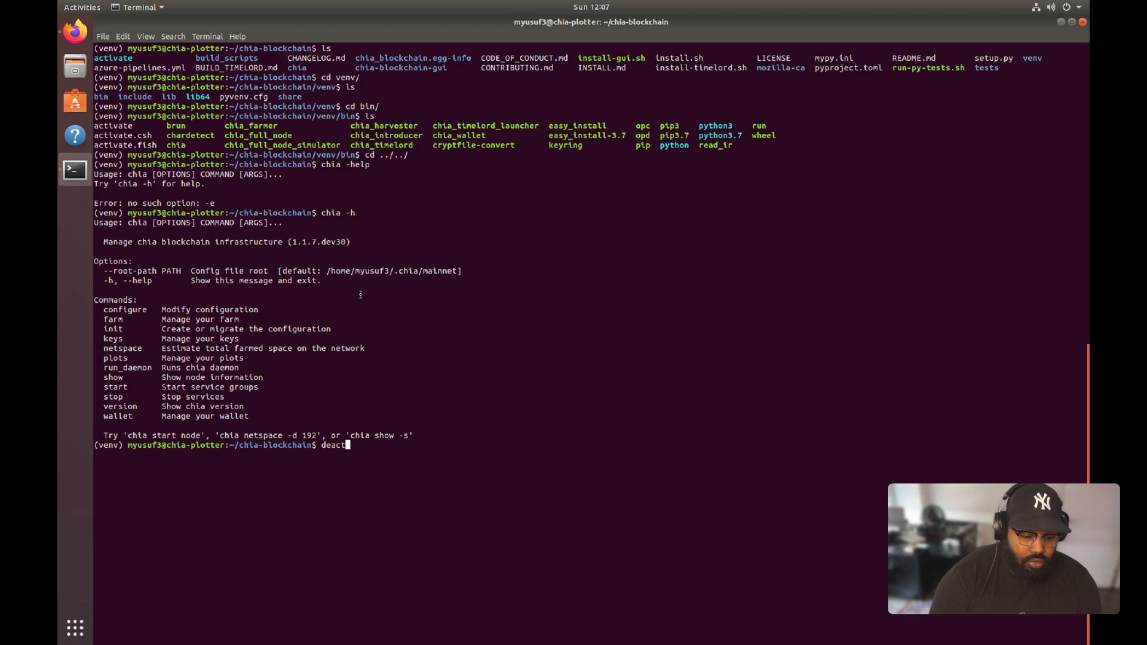
type("ivate")
key("Return")
type("chia -h")
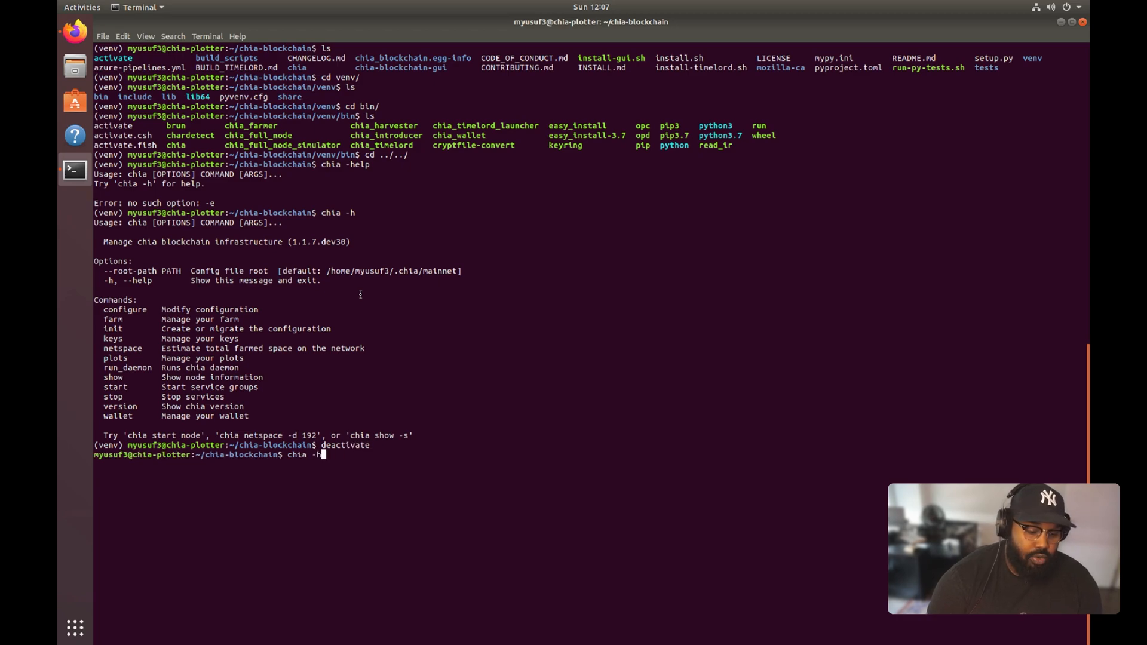
key("Return")
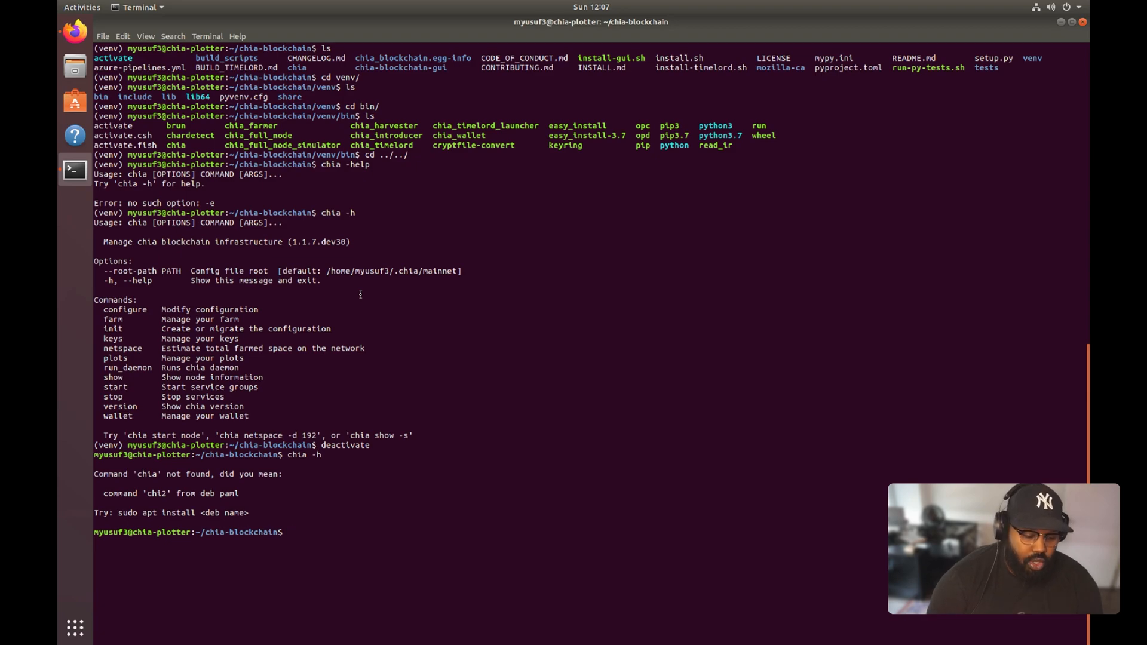
type(". ")
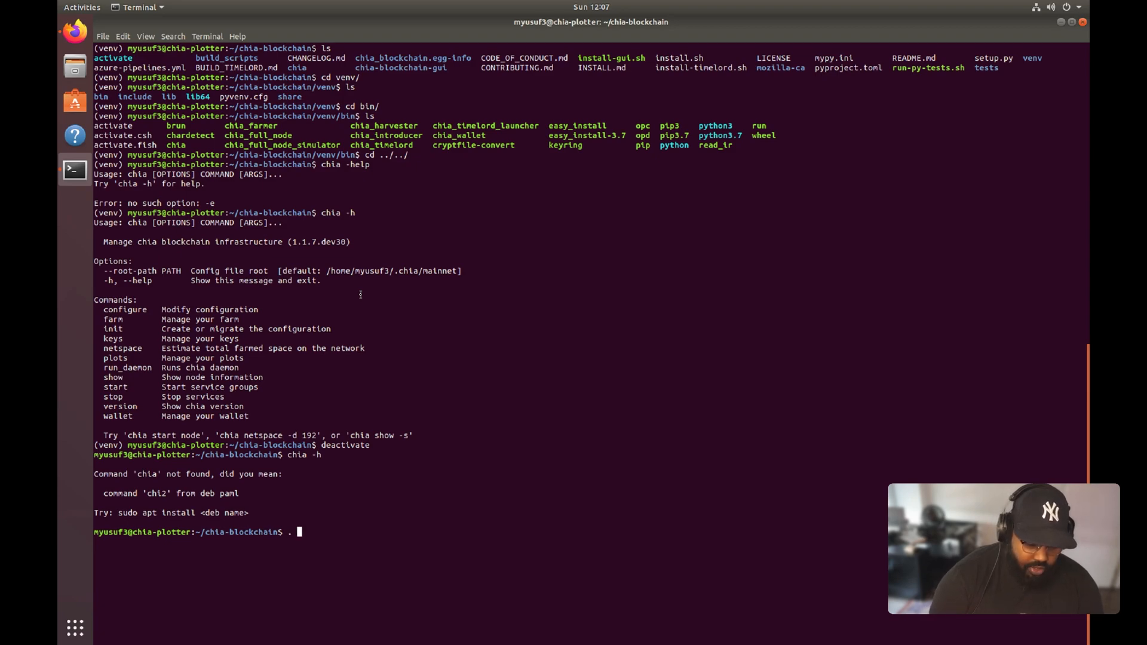
type("./activate")
key("Return")
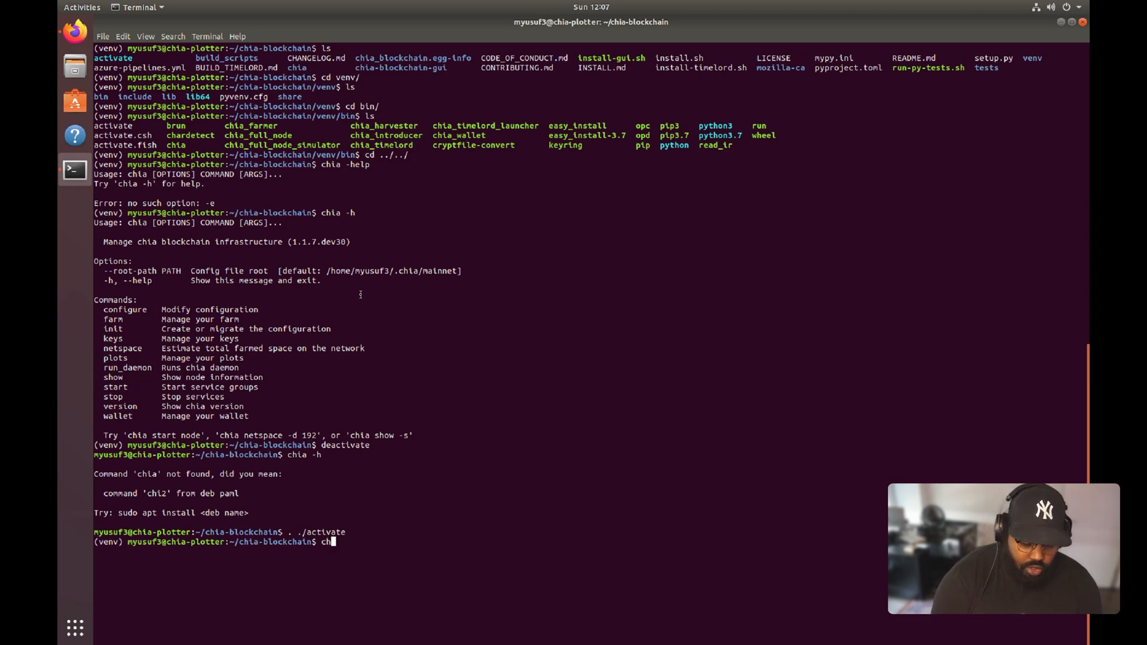
type("chia -h")
Show chia -h inside the venv, list the project files, and show the help once more
key("Return")
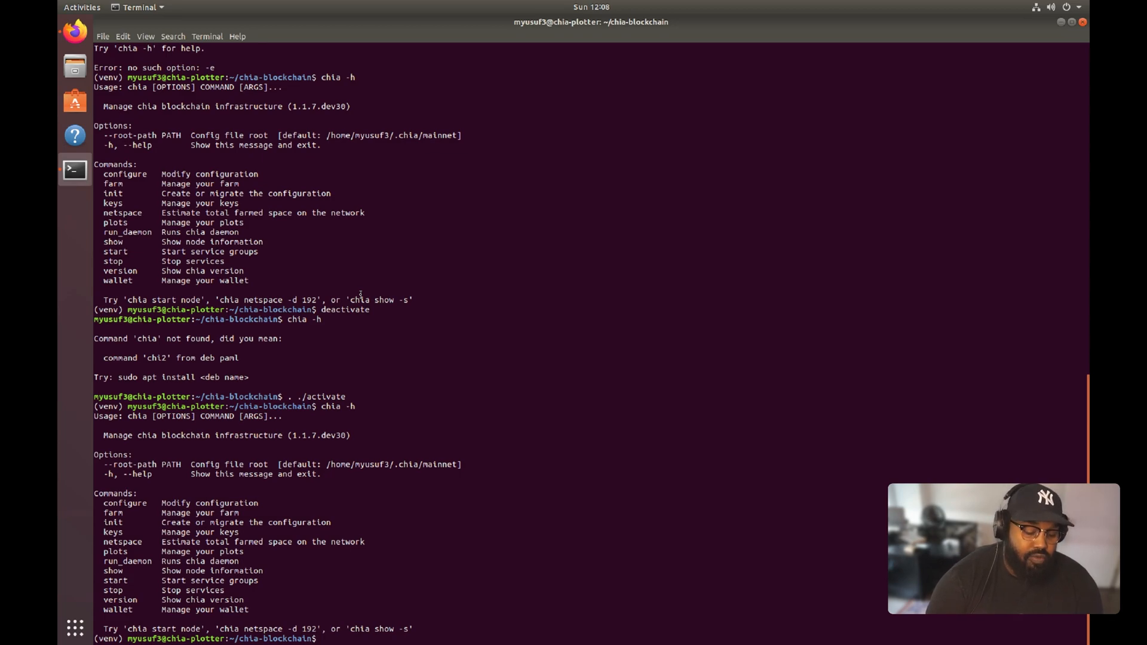
type("ls")
key("Return")
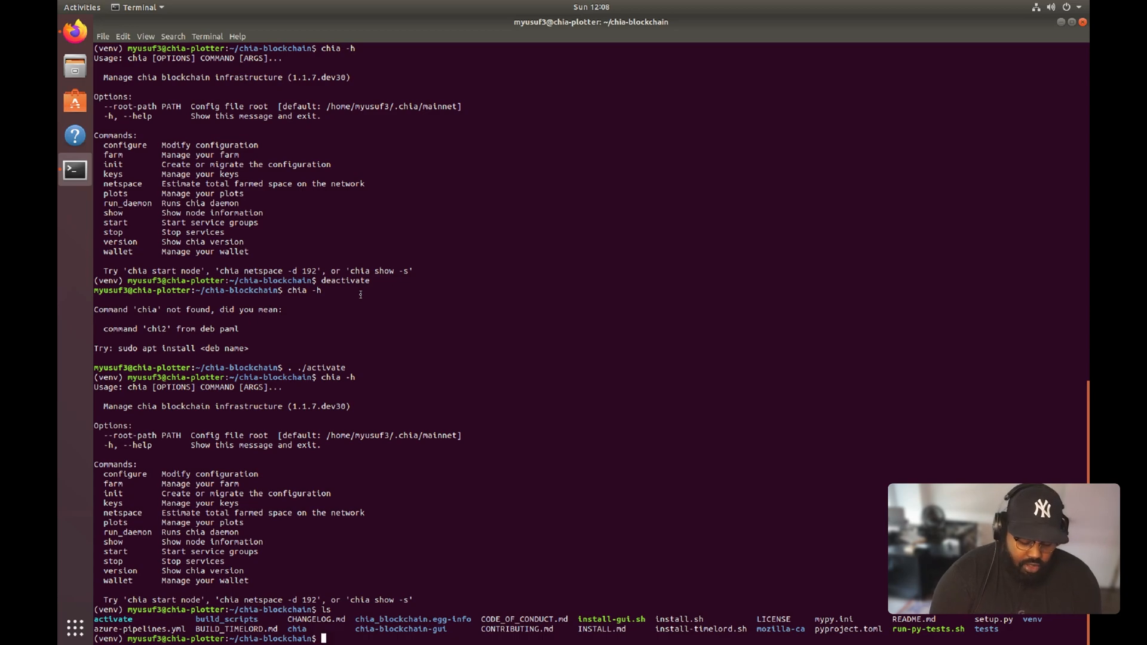
type("chia -h")
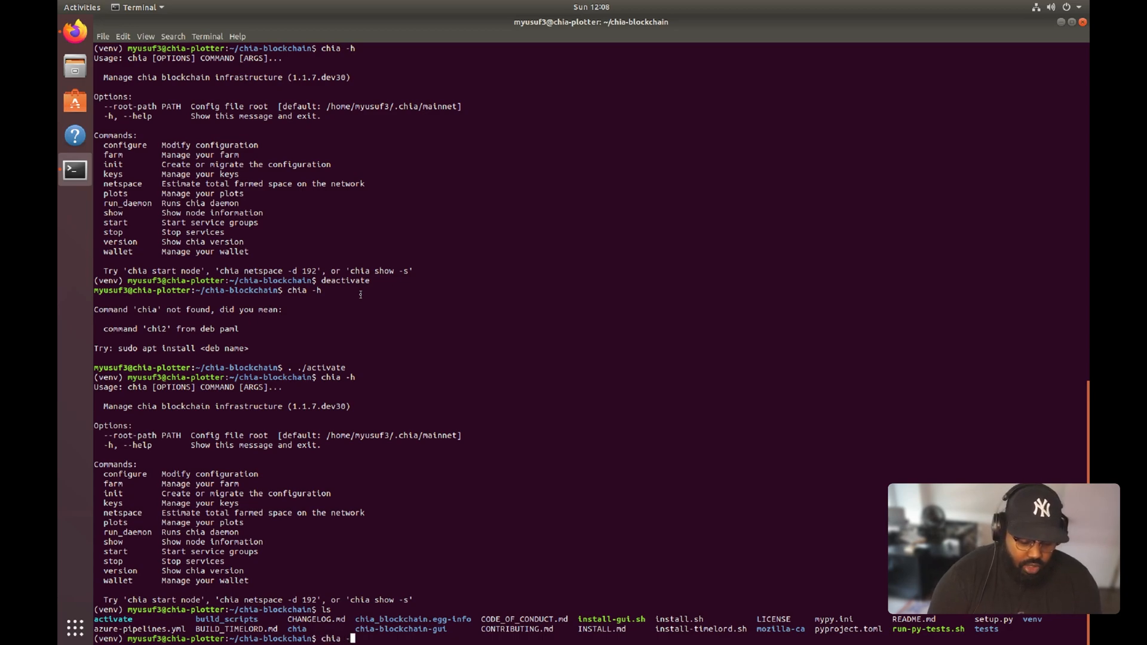
key("Return")
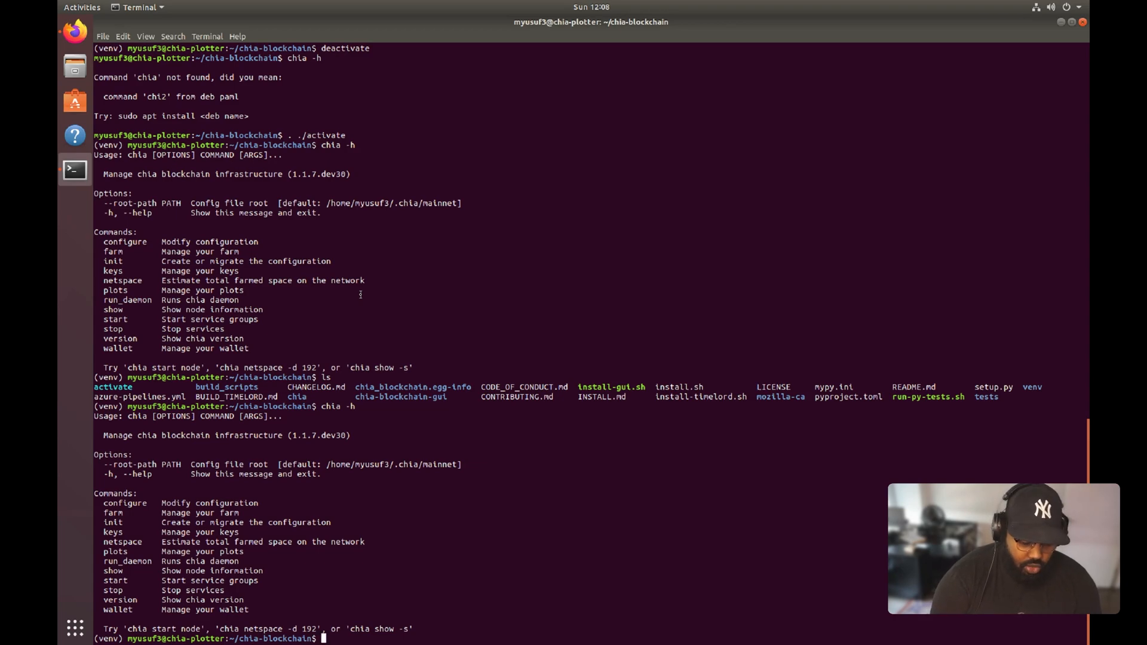
type("sh install-")
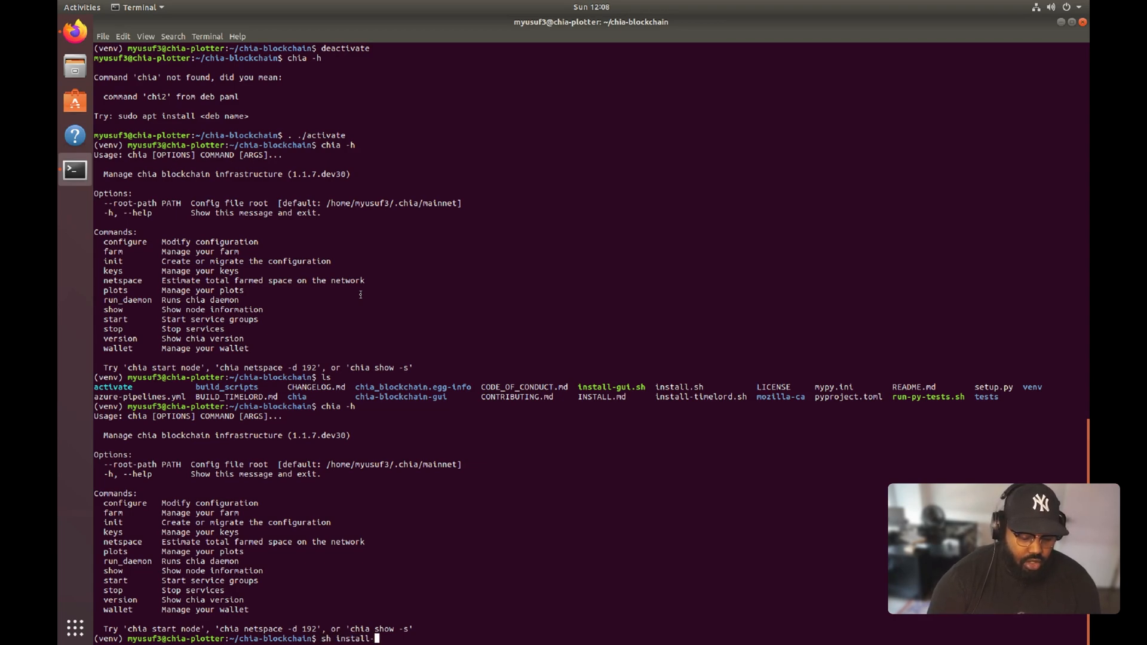
type("gu")
Run sh install-gui.sh to start the Chia GUI installation
key("Tab")
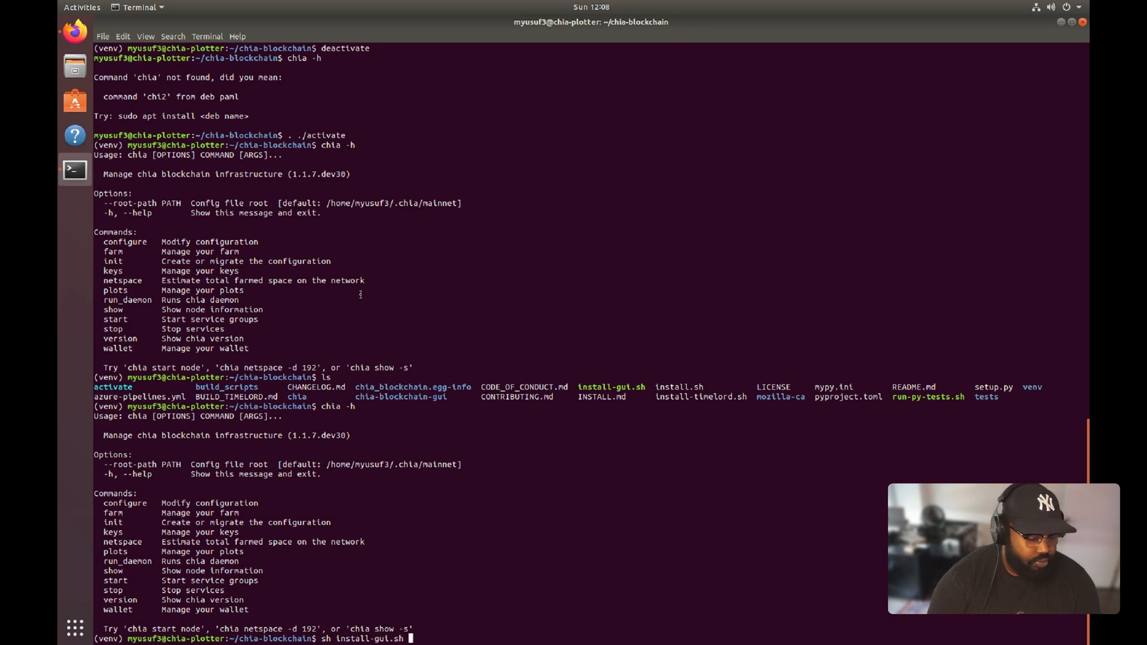
key("Return")
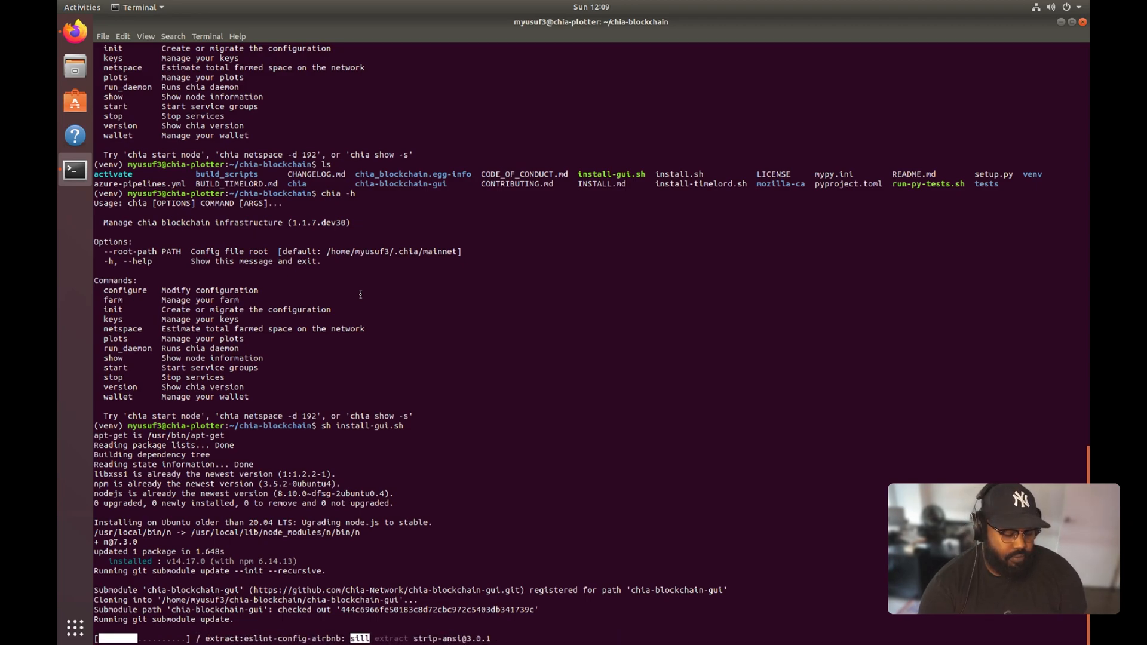
left_click(75, 32)
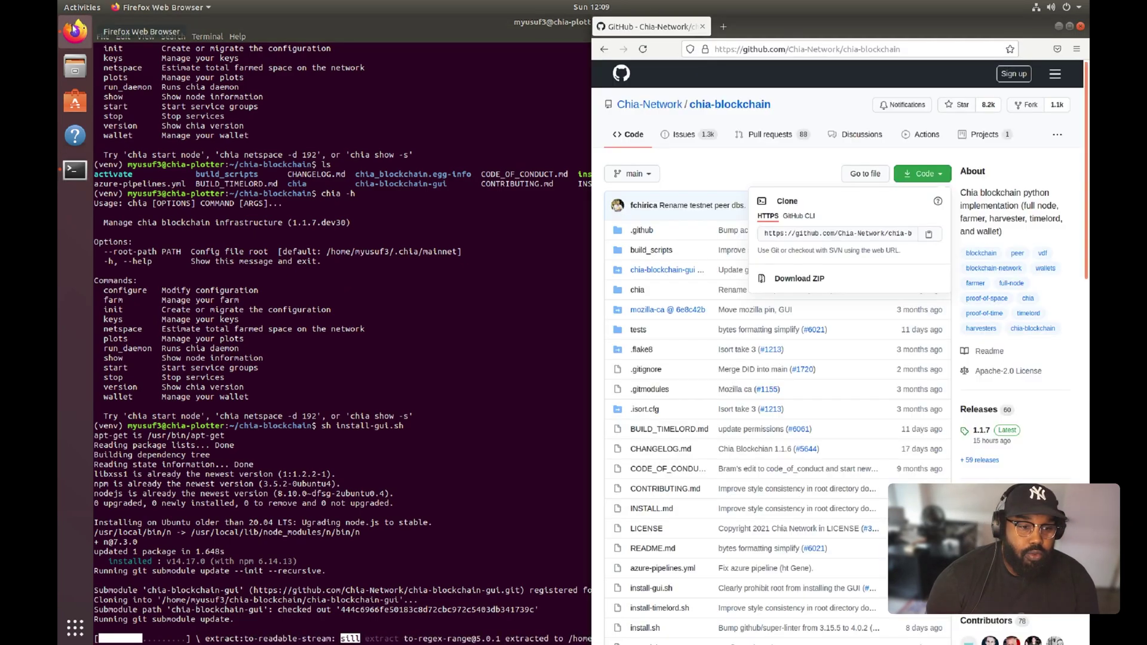
left_click(723, 26)
type("swat")
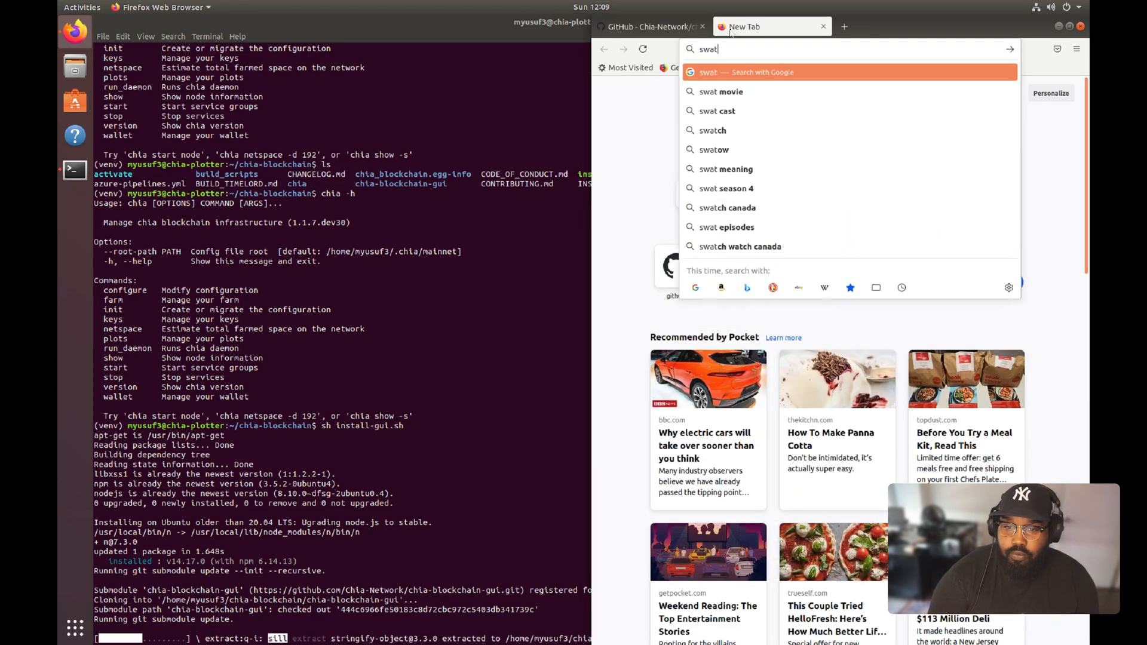
key("BackSpace")
type("r plot")
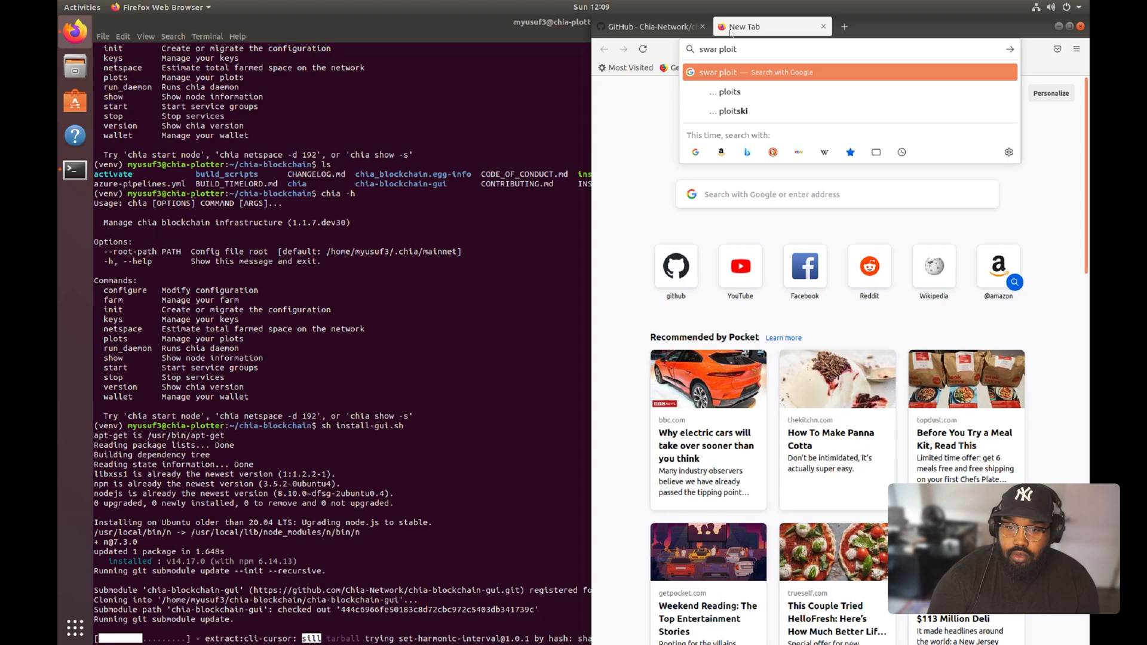
type(" manager")
key("Return")
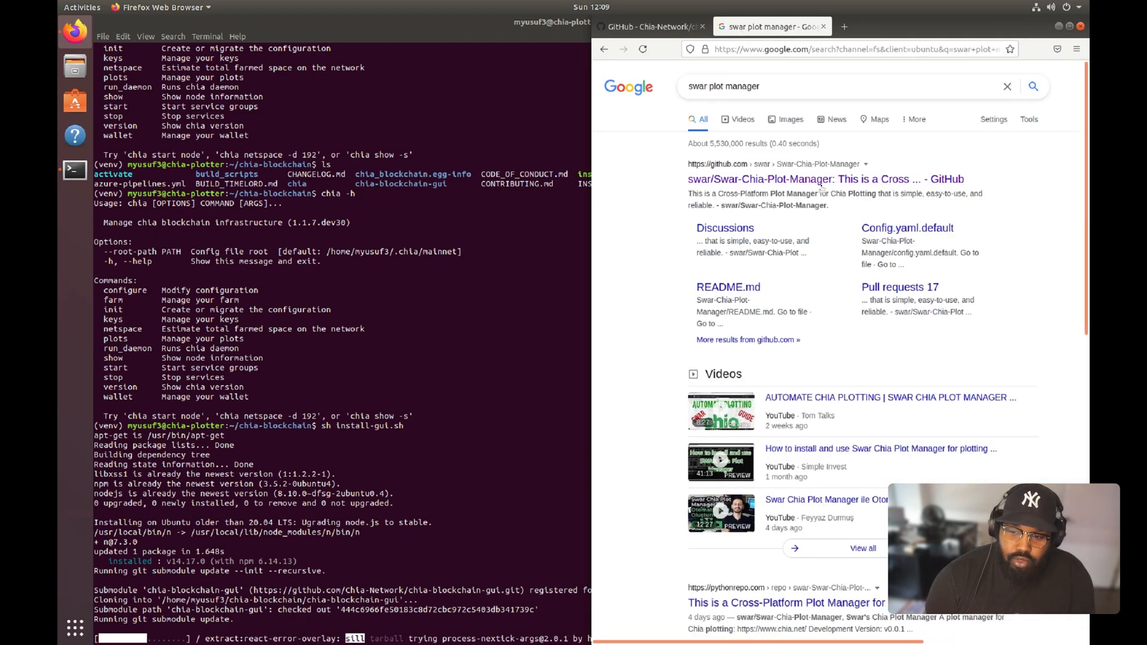
left_click(826, 180)
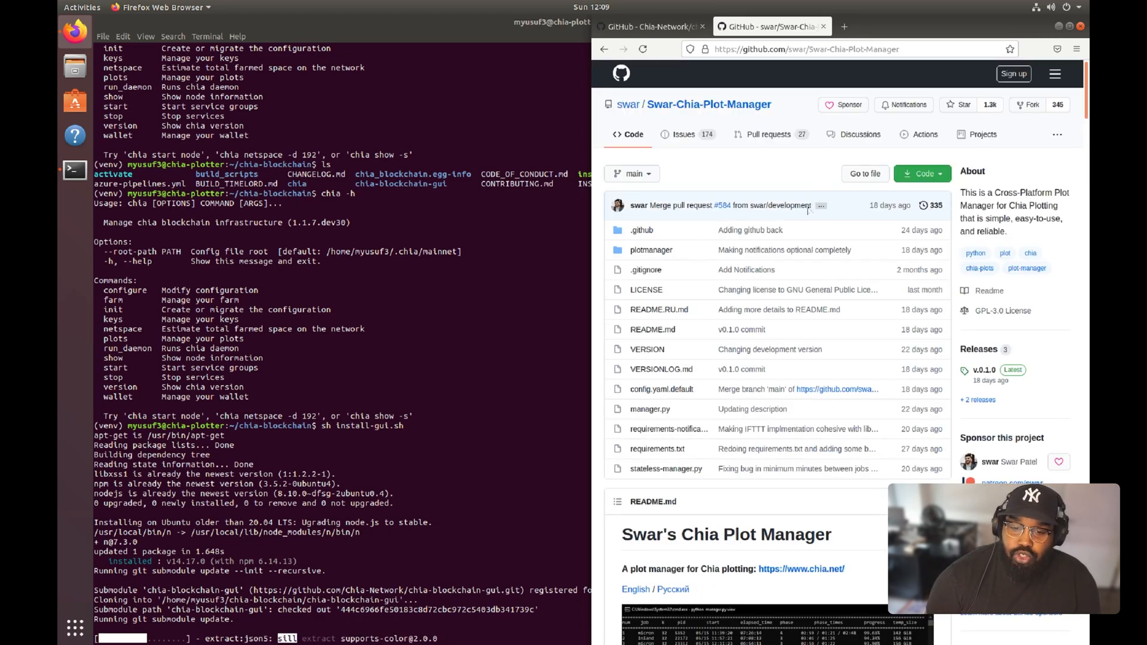
scroll(808, 211, "down", 3)
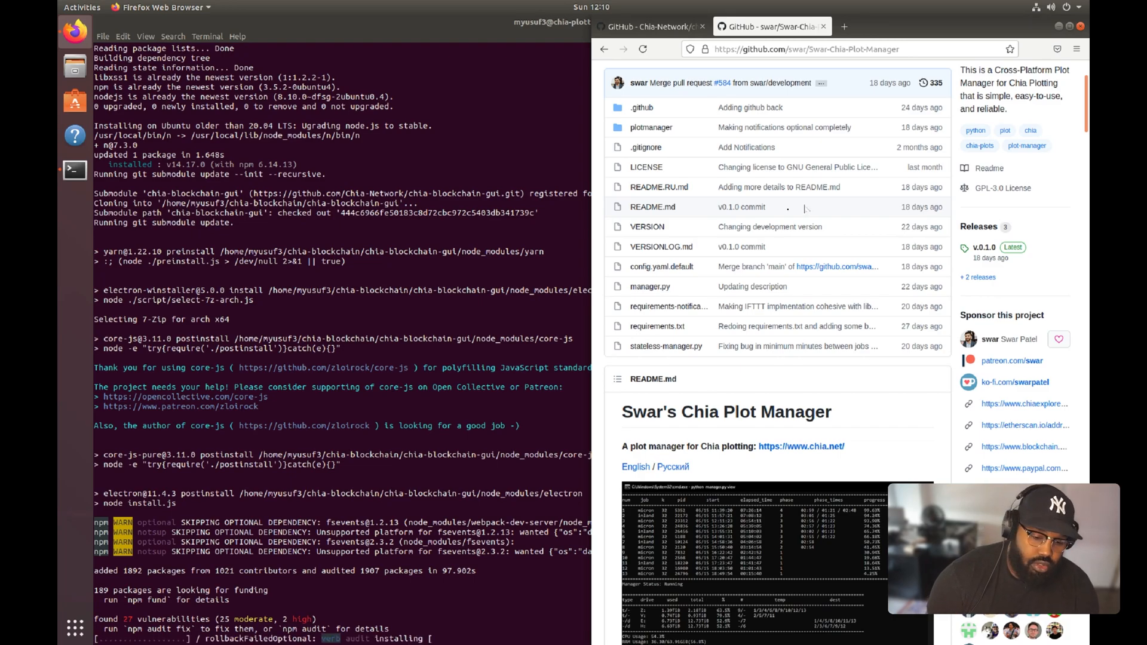
Maximize the terminal, enter chia-blockchain-gui/ and launch the GUI with npm run electron &
key("super+Up")
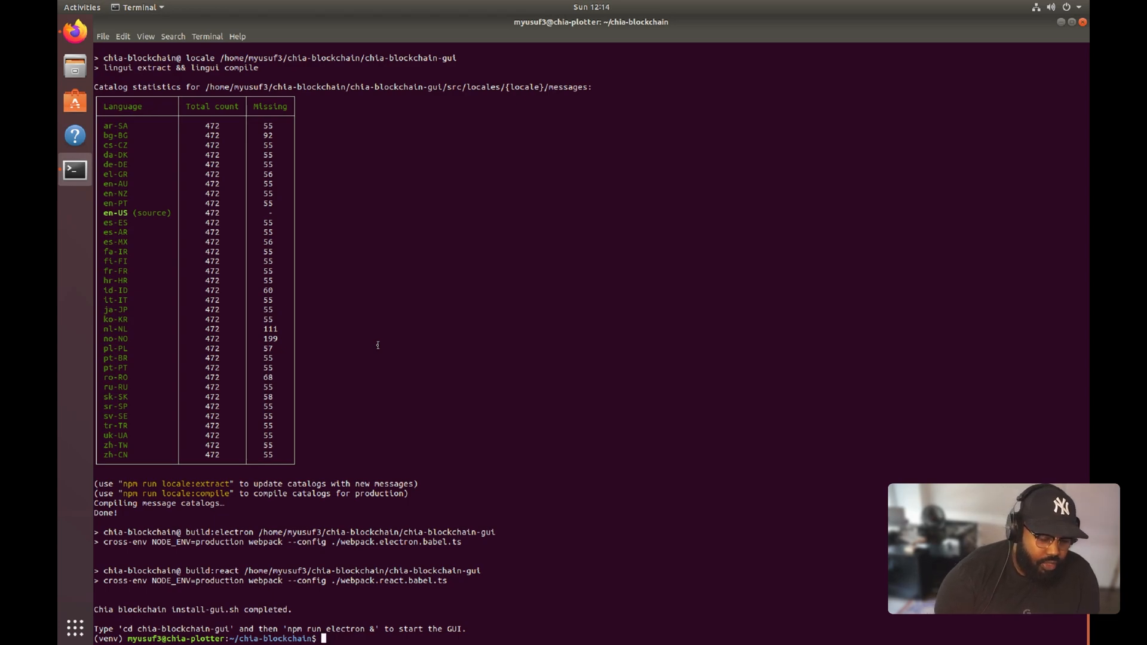
type("cd")
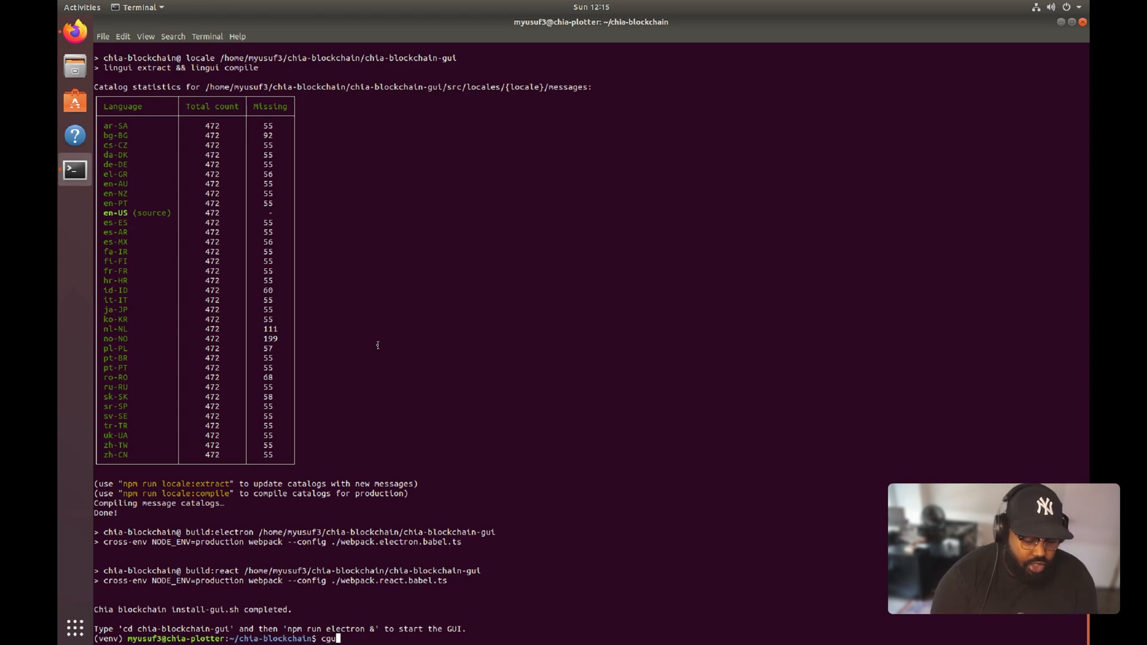
key("BackSpace")
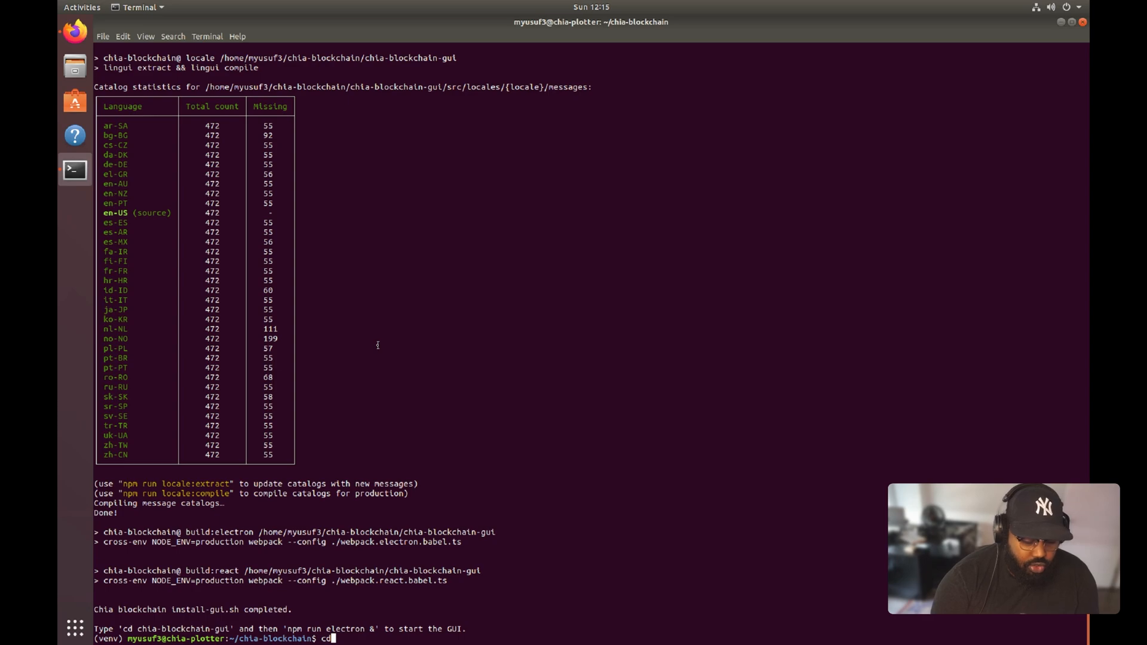
type(" chia")
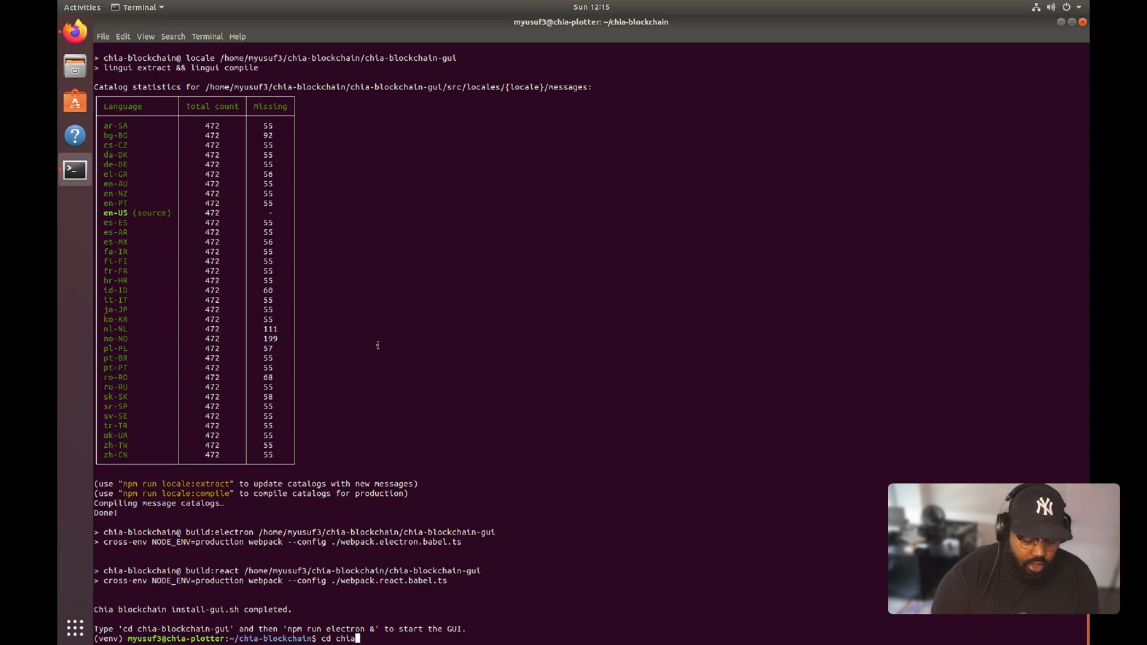
type("-b")
key("Tab")
key("Return")
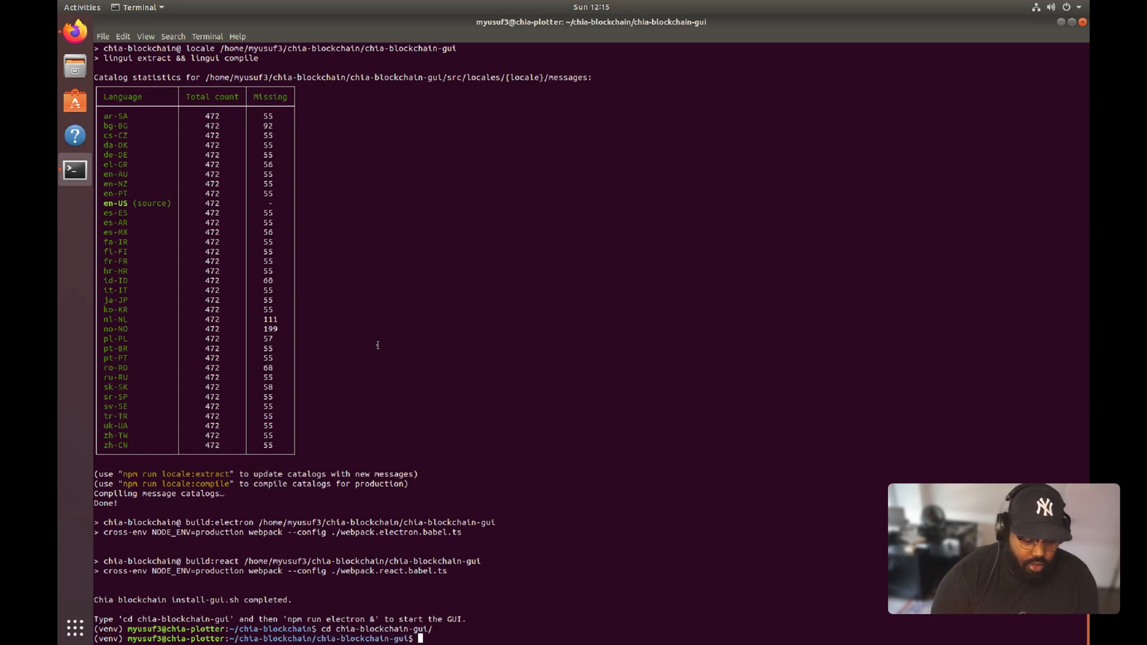
type("npm run")
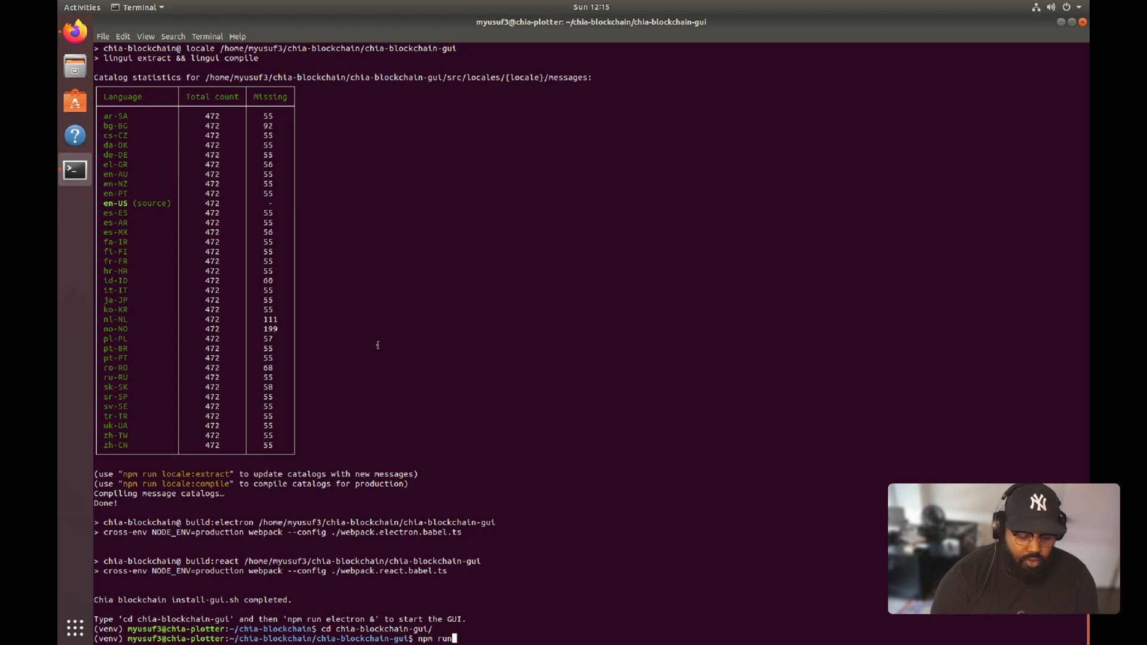
type(" elect")
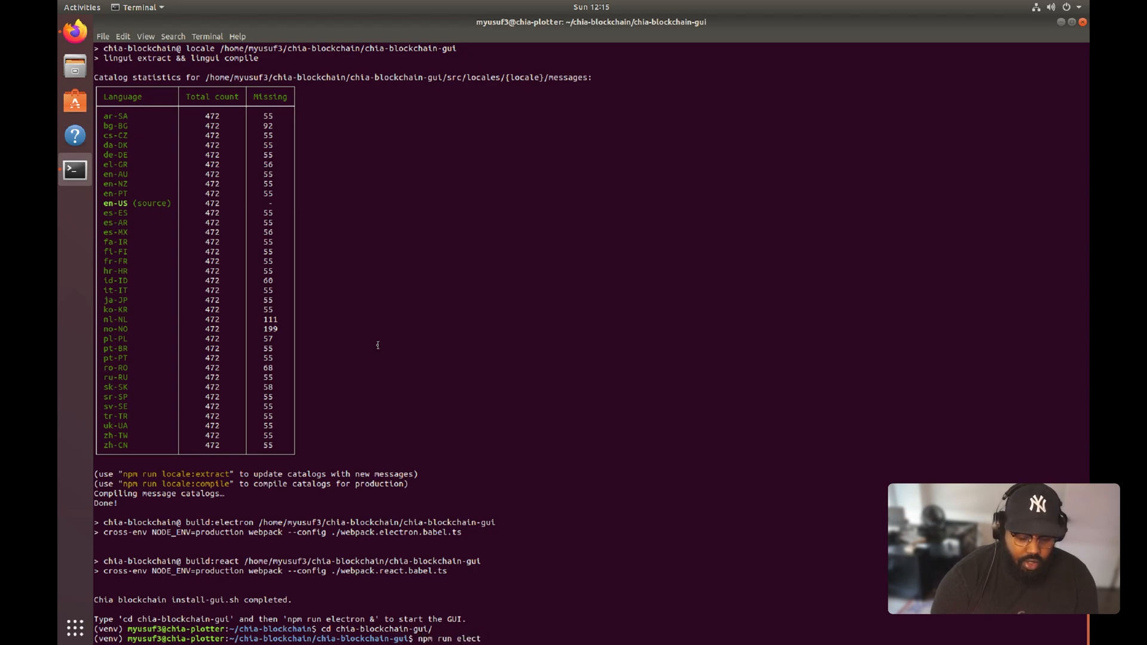
type("ron &")
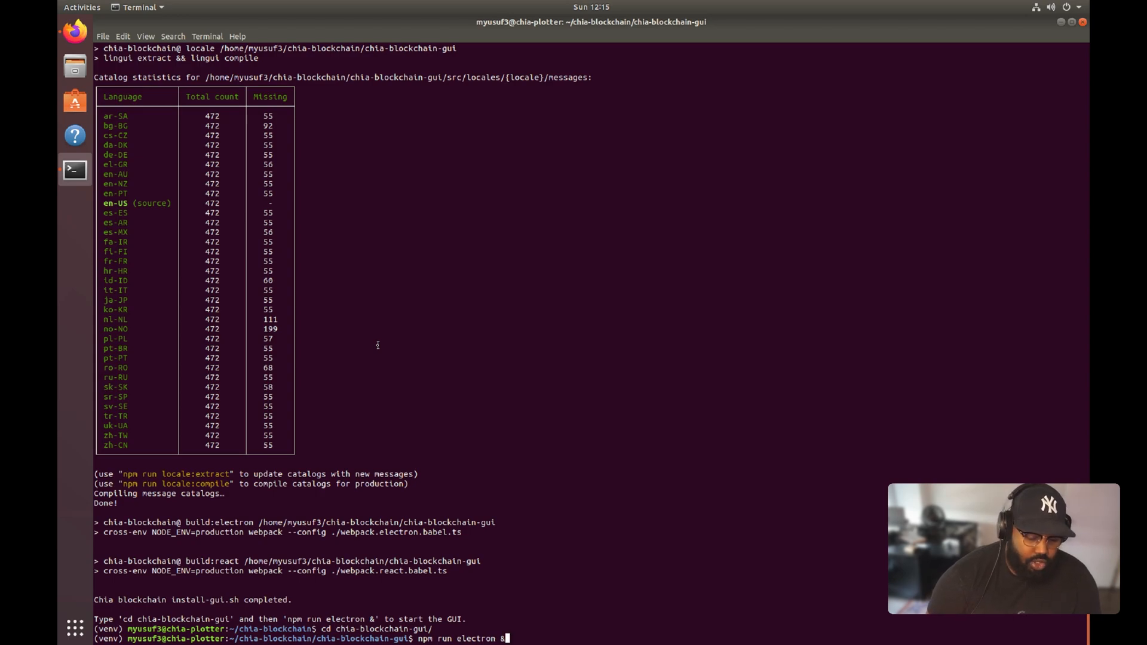
key("Return")
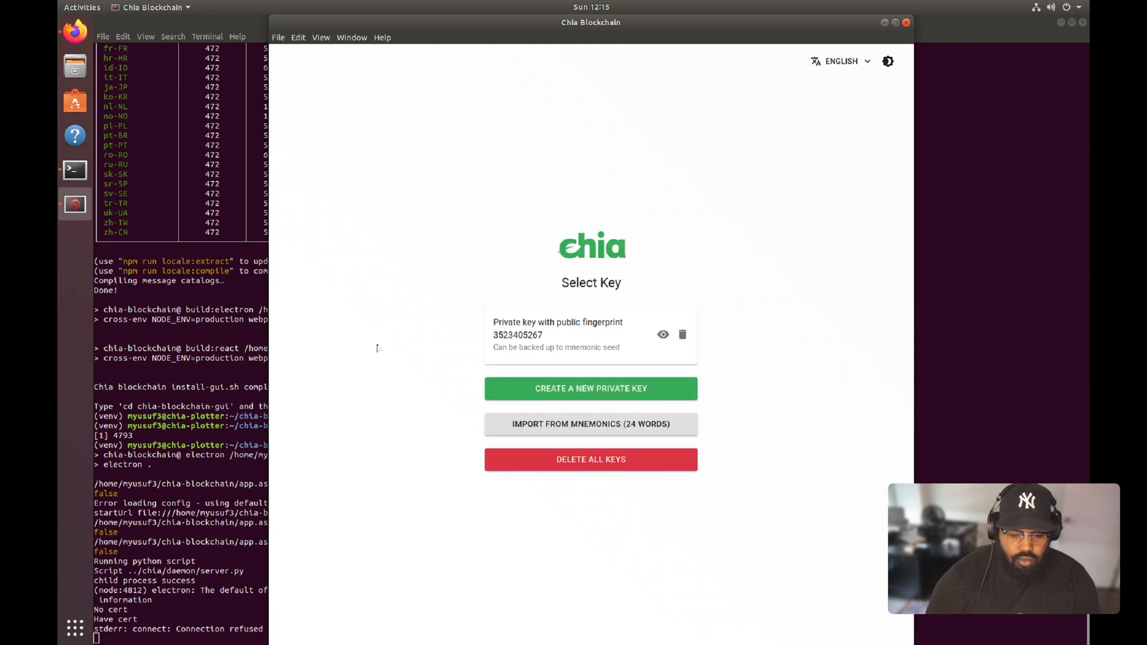
Create a new private key and continue past its 24 mnemonic recovery words
left_click(604, 392)
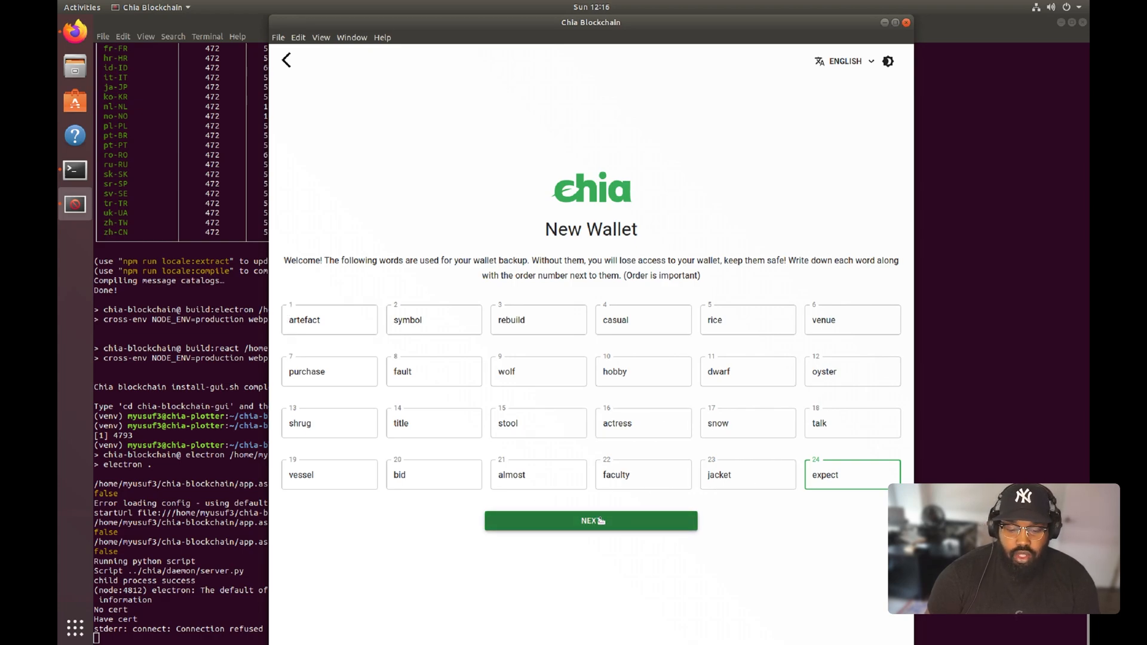
left_click(599, 521)
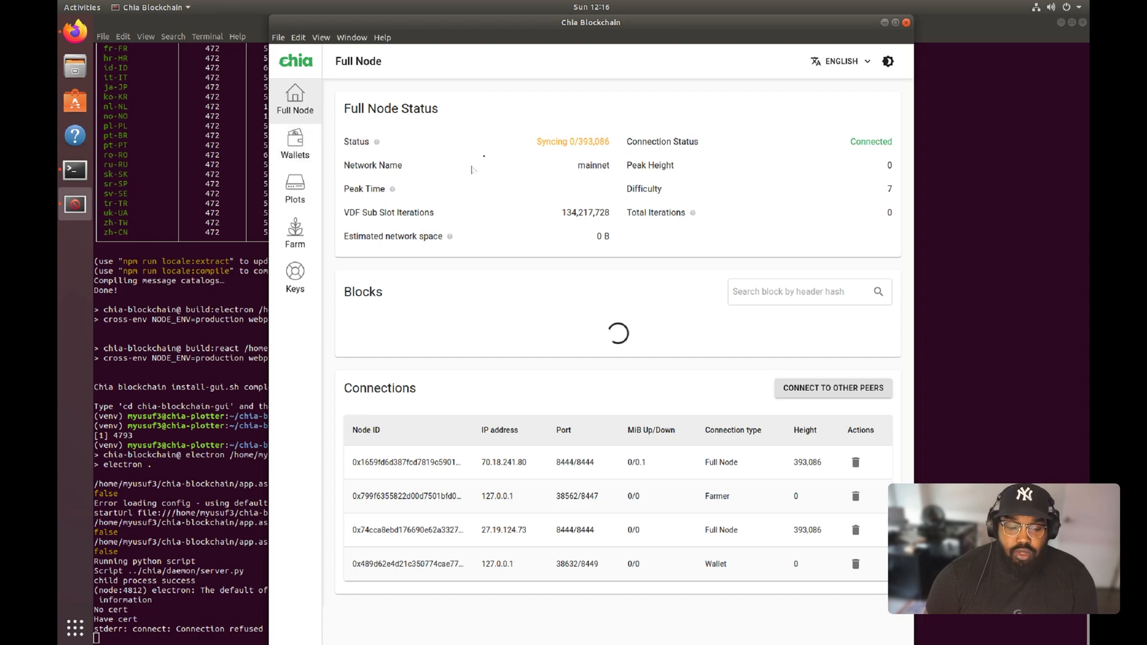
Open the Wallets page showing the 0 XCH unsynced wallet and receive address
left_click(294, 145)
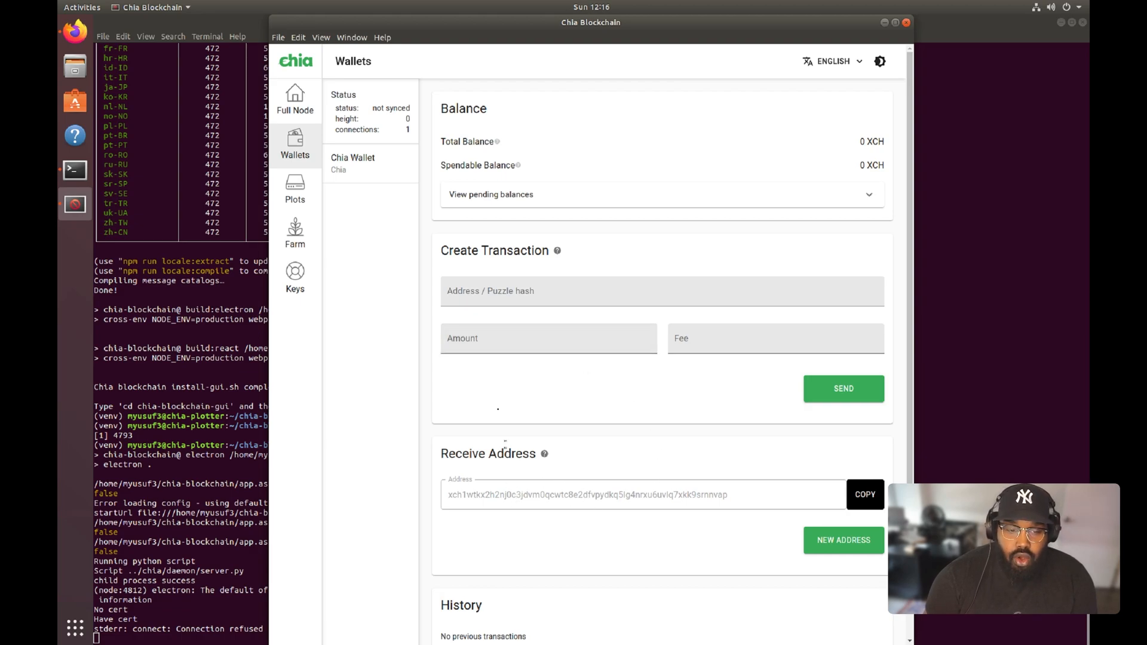
Open Plots, review the Add a Plot form, then switch to the Farm overview
left_click(295, 191)
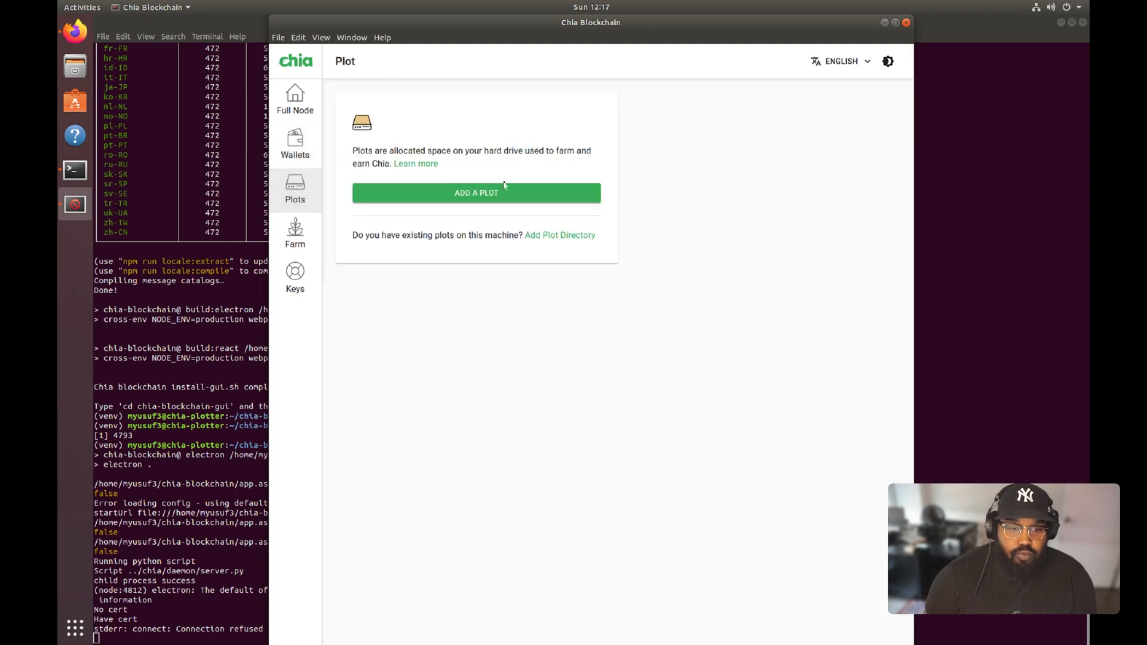
left_click(475, 192)
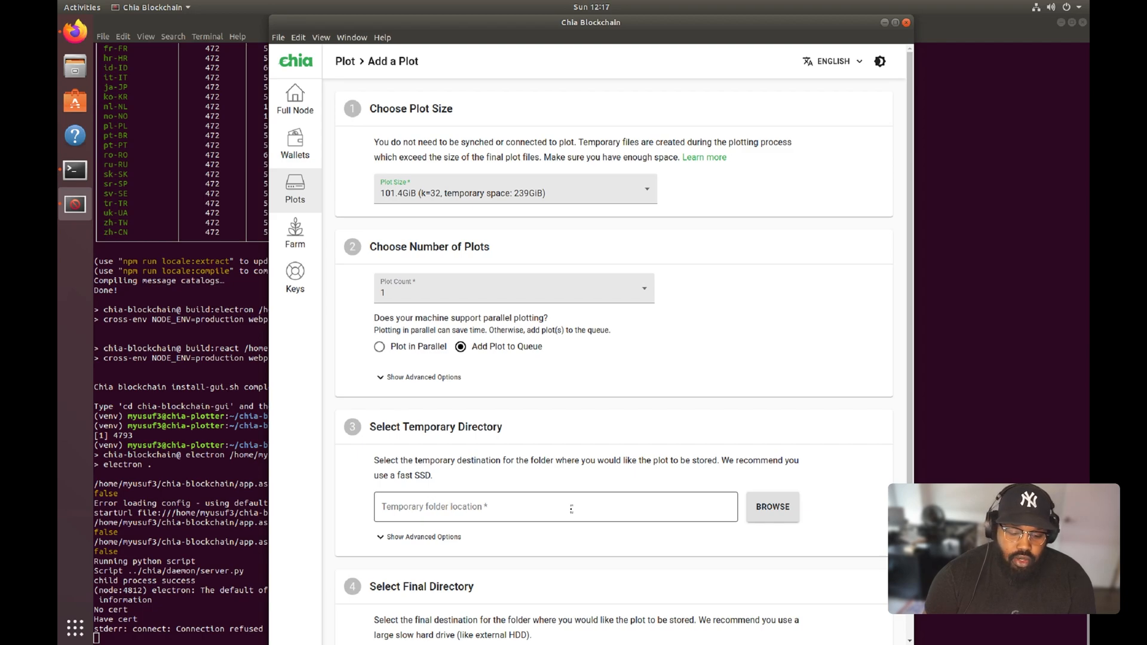
scroll(528, 473, "down", 1)
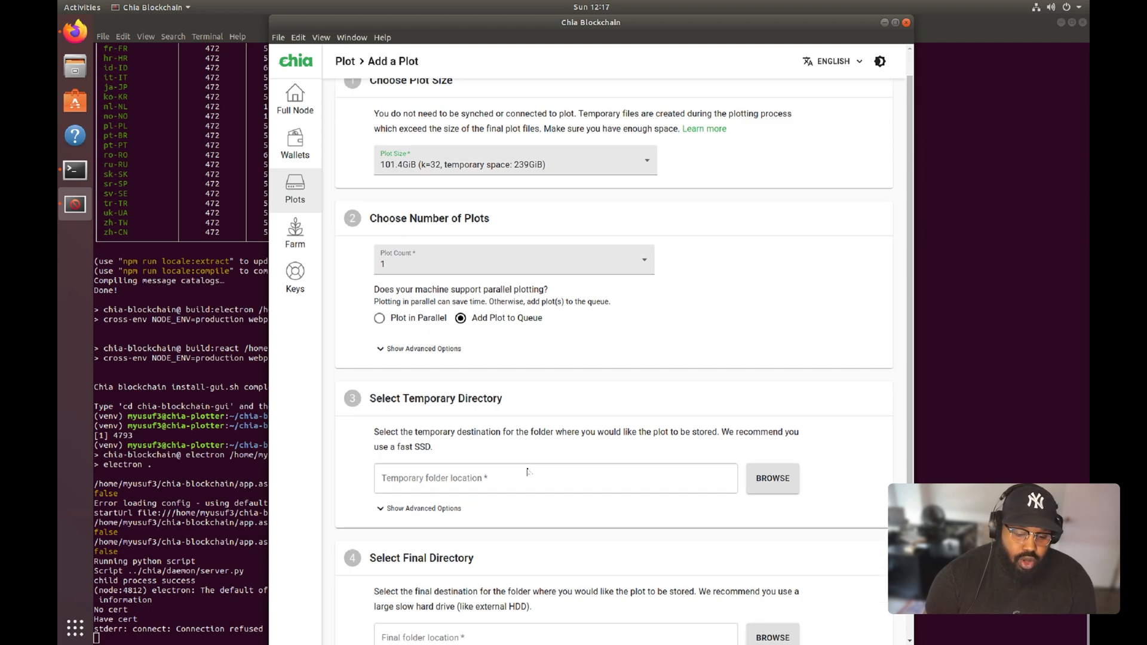
scroll(527, 472, "down", 1)
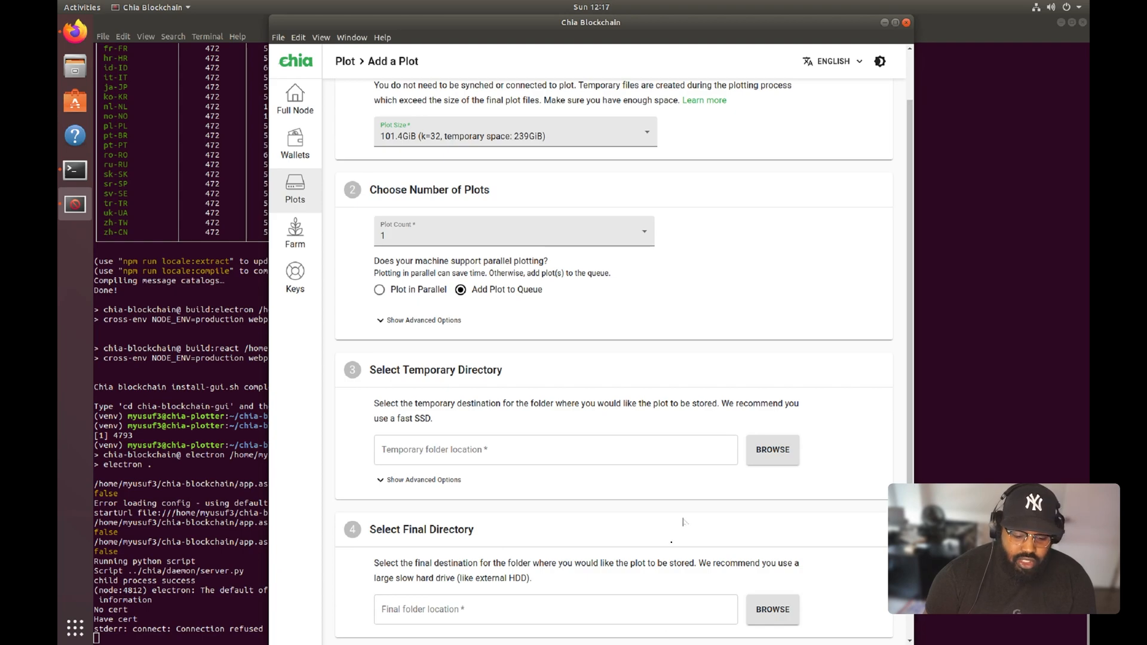
left_click(295, 236)
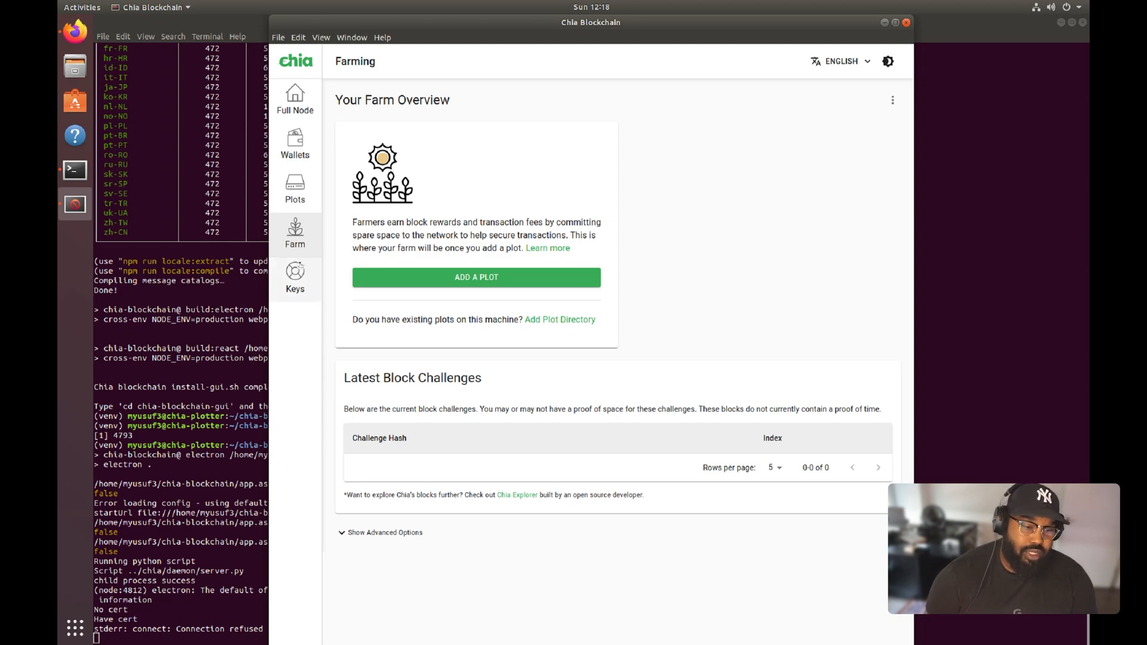
left_click(301, 266)
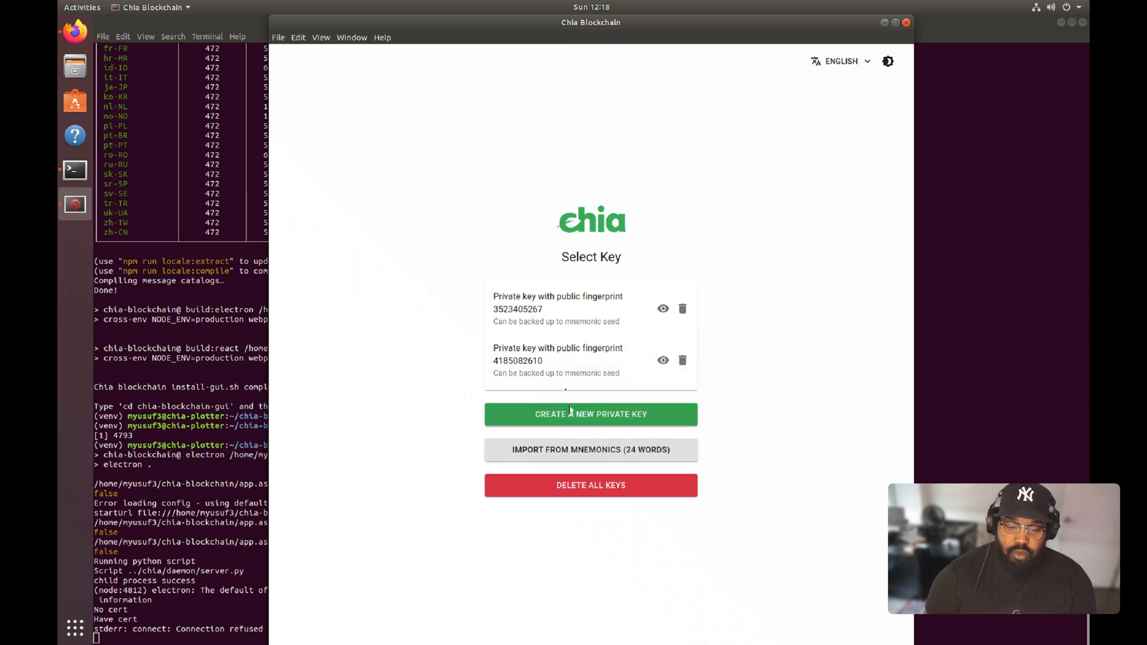
left_click(572, 313)
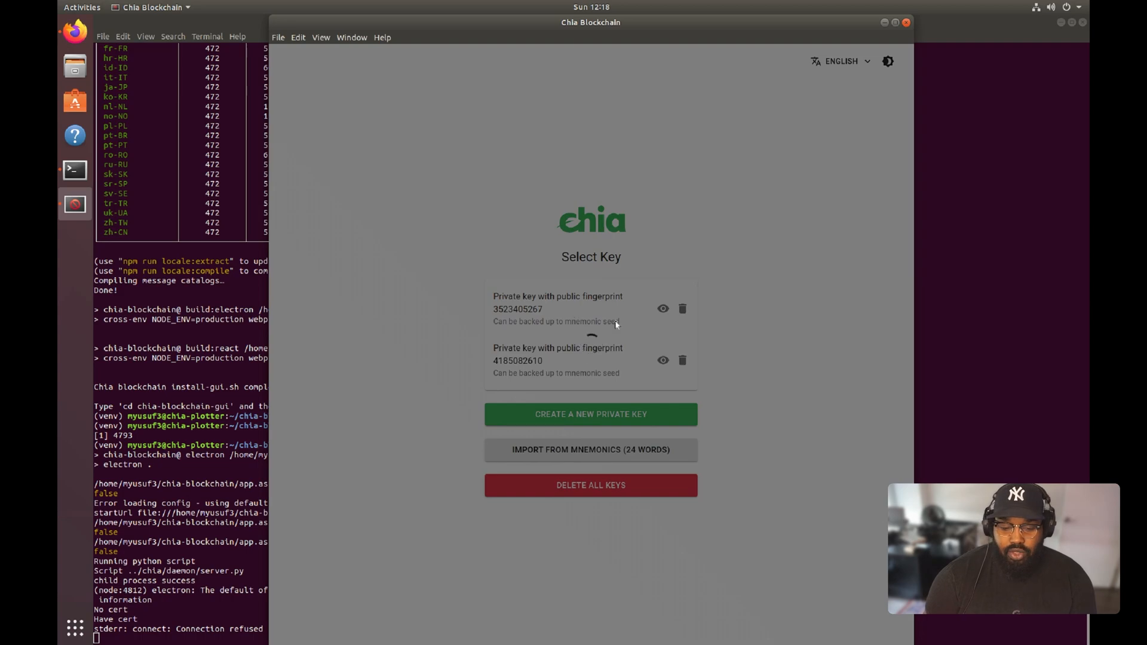
left_click(527, 355)
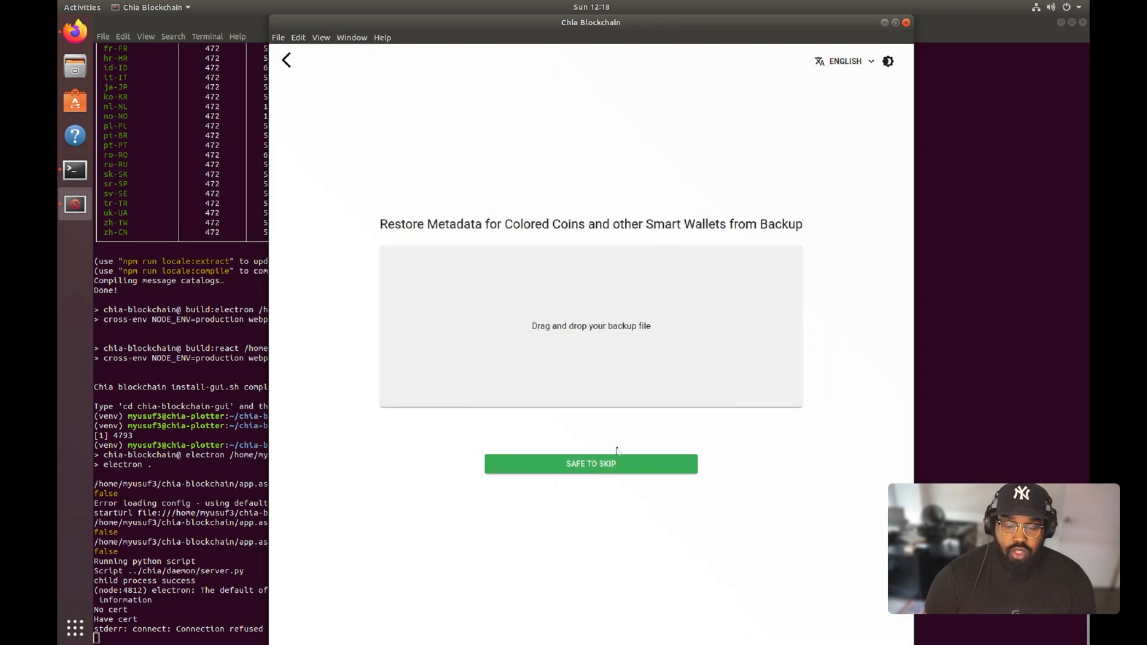
left_click(618, 464)
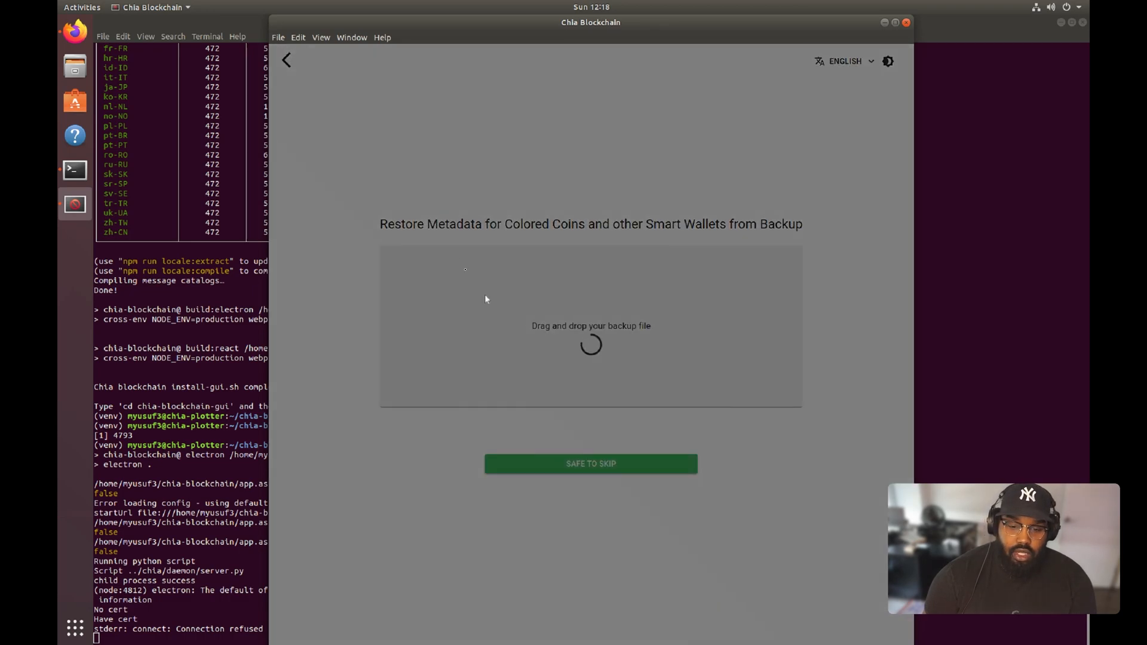